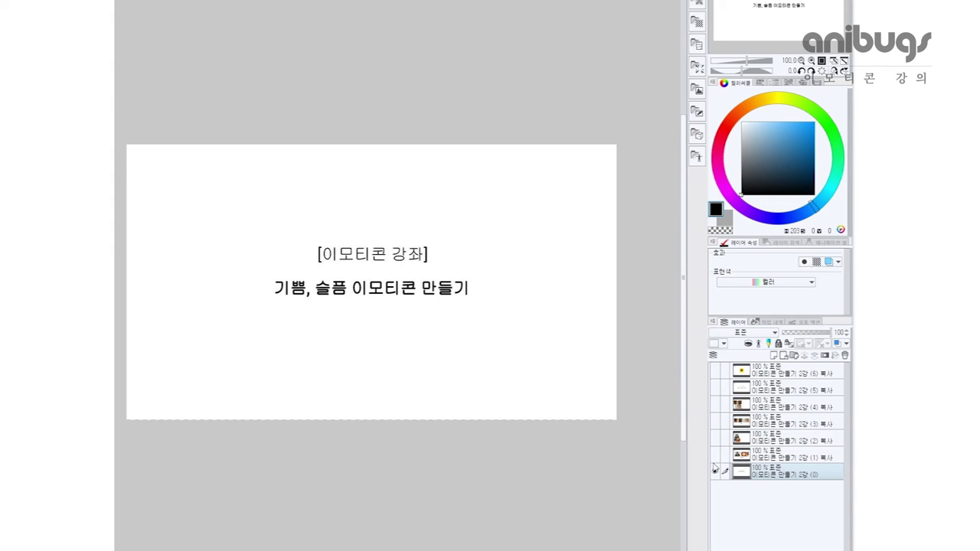
- Hide title layer (0), show slide layers (1) and (2), and make layer (2) active
left_click(715, 472)
left_click(715, 455)
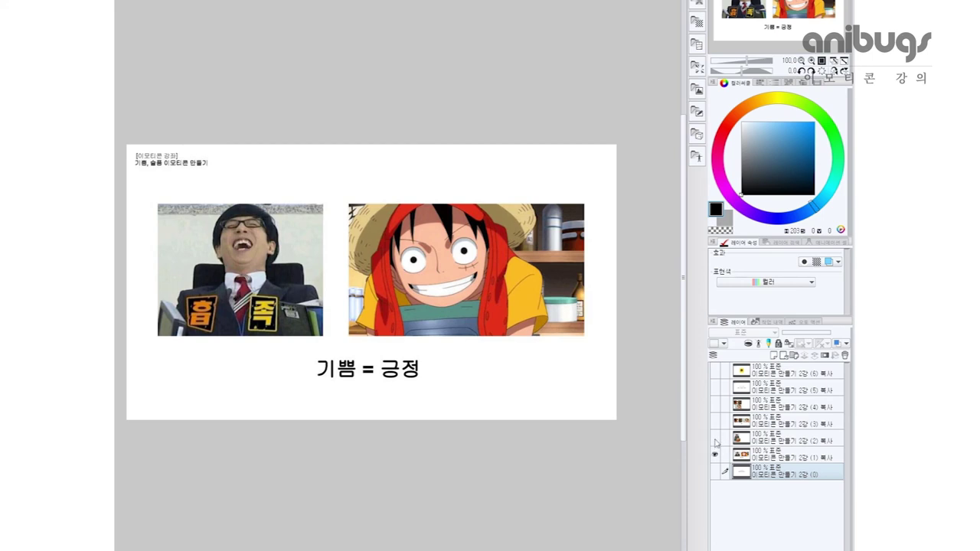
left_click(715, 438)
left_click(716, 454)
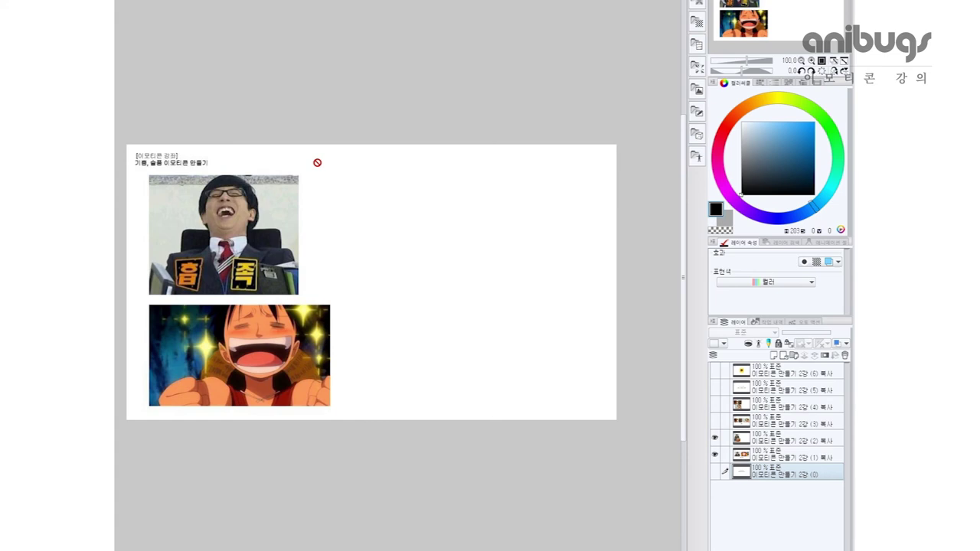
left_click(785, 439)
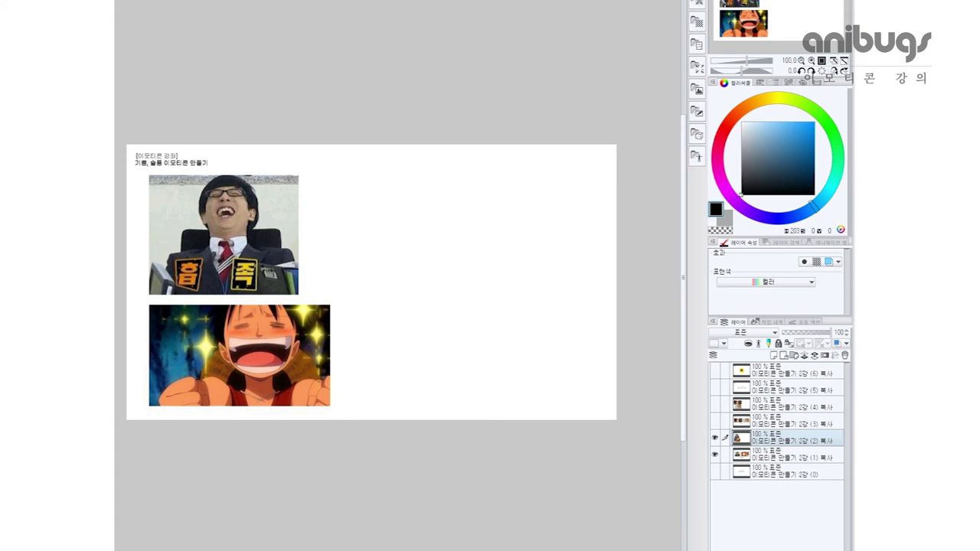
- Set the drawing colour to pure red and draw an upward arrow with a short handwritten Korean label beside the laughing man
scroll(254, 282, "up", 3)
scroll(447, 322, "up", 3)
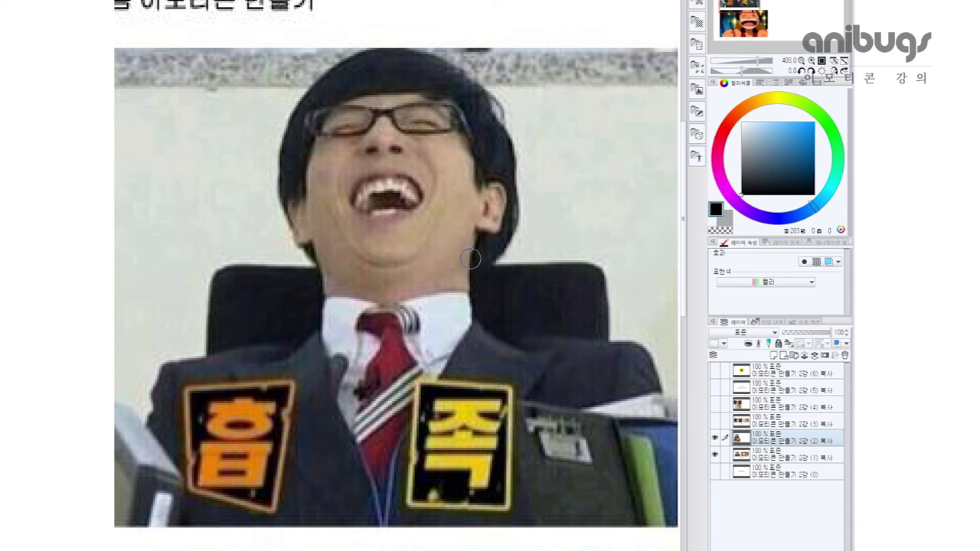
left_click(723, 130)
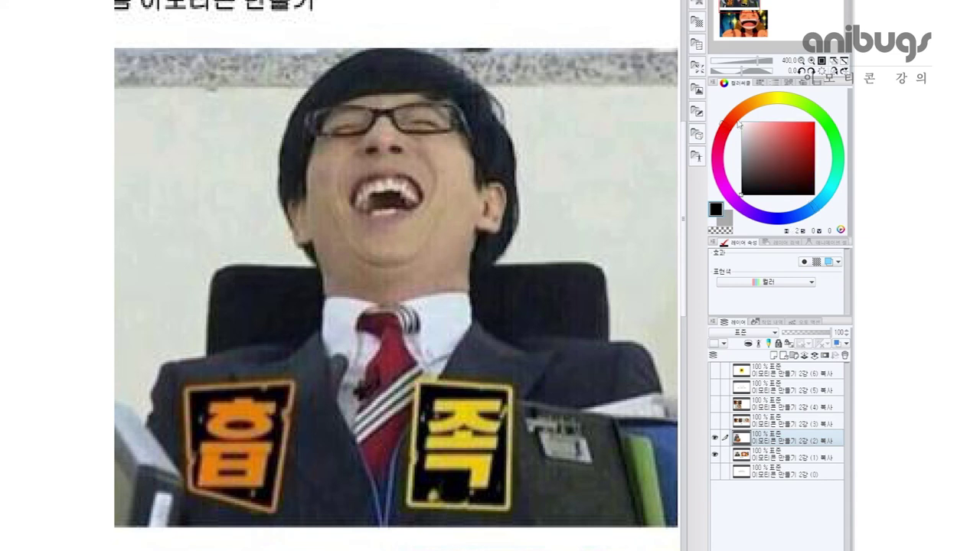
left_click(814, 122)
mouse_move(549, 117)
left_mouse_down()
mouse_move(568, 99)
mouse_move(577, 110)
mouse_move(564, 105)
mouse_move(564, 239)
left_mouse_up()
mouse_move(605, 140)
left_mouse_down()
mouse_move(591, 141)
mouse_move(606, 154)
left_mouse_up()
mouse_move(583, 163)
left_mouse_down()
mouse_move(610, 161)
mouse_move(624, 186)
left_mouse_up()
mouse_move(575, 123)
left_mouse_down()
mouse_move(583, 141)
mouse_move(623, 137)
left_mouse_up()
left_click_drag(631, 125, 629, 135)
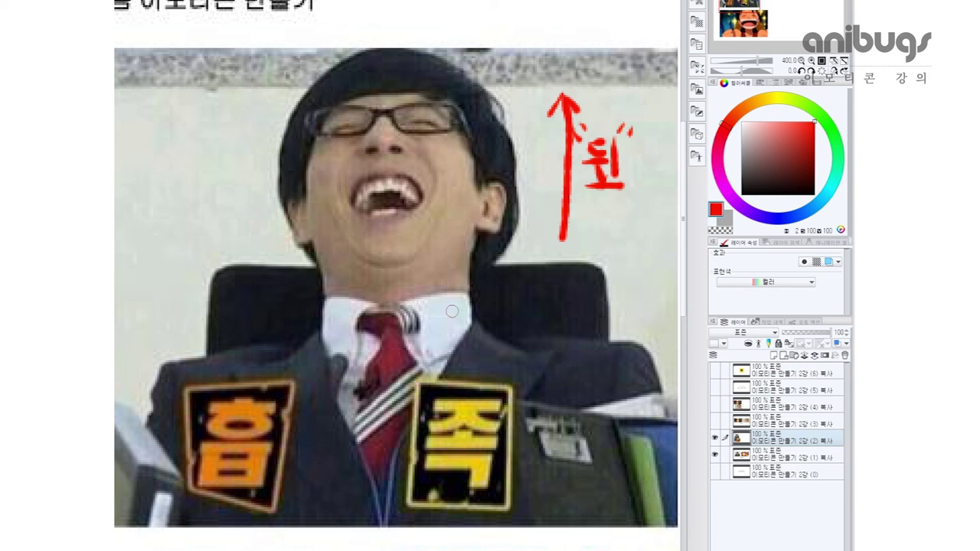
- Draw two arched smiling eyes in red in the blank area beside the man's photo
mouse_move(584, 247)
left_mouse_down()
mouse_move(502, 253)
mouse_move(551, 262)
mouse_move(569, 248)
left_mouse_up()
scroll(576, 240, "down", 3)
scroll(502, 253, "up", 3)
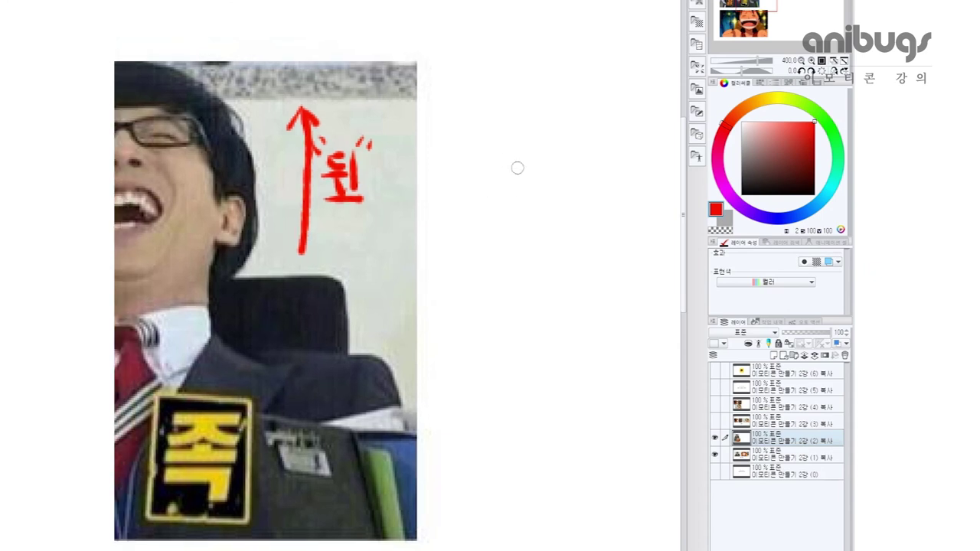
mouse_move(455, 191)
left_mouse_down()
mouse_move(469, 167)
mouse_move(501, 175)
mouse_move(512, 191)
mouse_move(562, 171)
mouse_move(605, 187)
left_mouse_up()
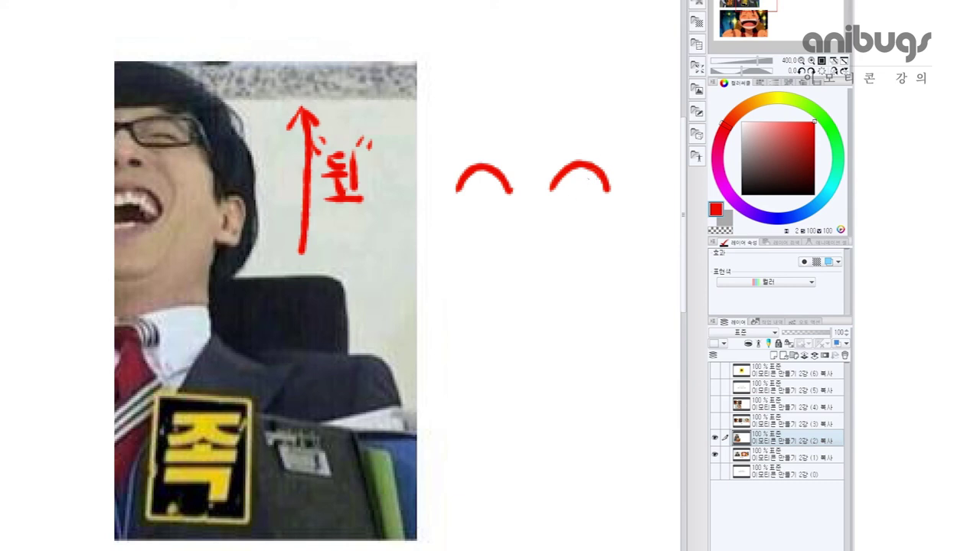
- Draw a large round eye below the arched eyes, with upper and lower lids and a filled iris inside
mouse_move(535, 236)
left_mouse_down()
mouse_move(500, 252)
mouse_move(501, 314)
left_mouse_up()
mouse_move(519, 233)
left_mouse_down()
mouse_move(550, 235)
mouse_move(577, 257)
mouse_move(587, 303)
left_mouse_up()
mouse_move(505, 316)
left_mouse_down()
mouse_move(547, 331)
mouse_move(584, 306)
left_mouse_up()
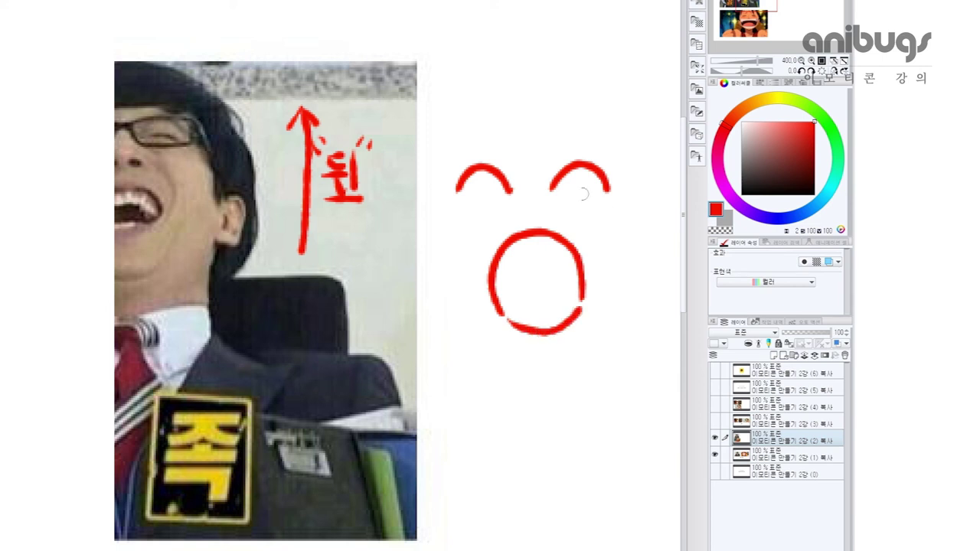
mouse_move(498, 287)
left_mouse_down()
mouse_move(527, 266)
mouse_move(549, 269)
mouse_move(584, 293)
left_mouse_up()
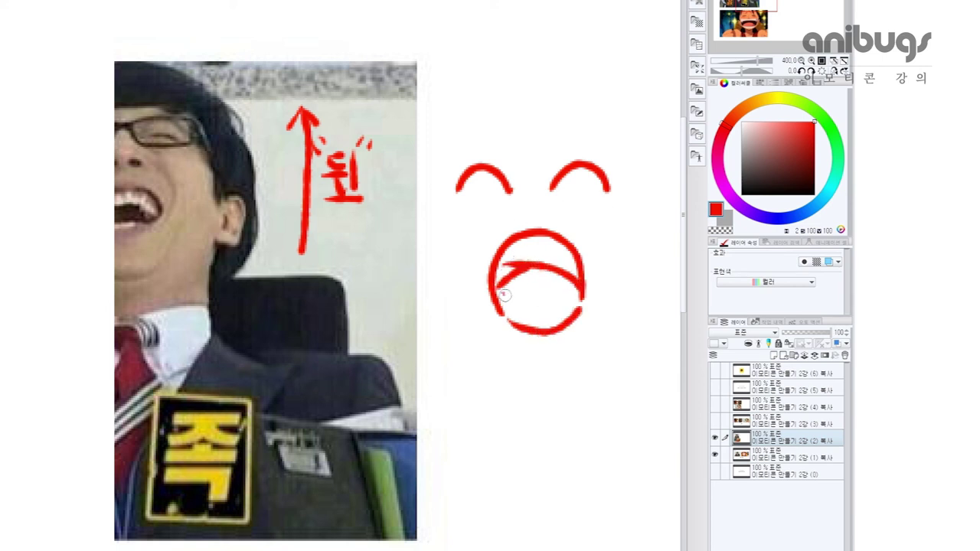
mouse_move(504, 293)
left_mouse_down()
mouse_move(536, 303)
mouse_move(576, 295)
left_mouse_up()
mouse_move(535, 268)
left_mouse_down()
mouse_move(556, 286)
mouse_move(533, 268)
mouse_move(540, 285)
mouse_move(556, 275)
left_mouse_up()
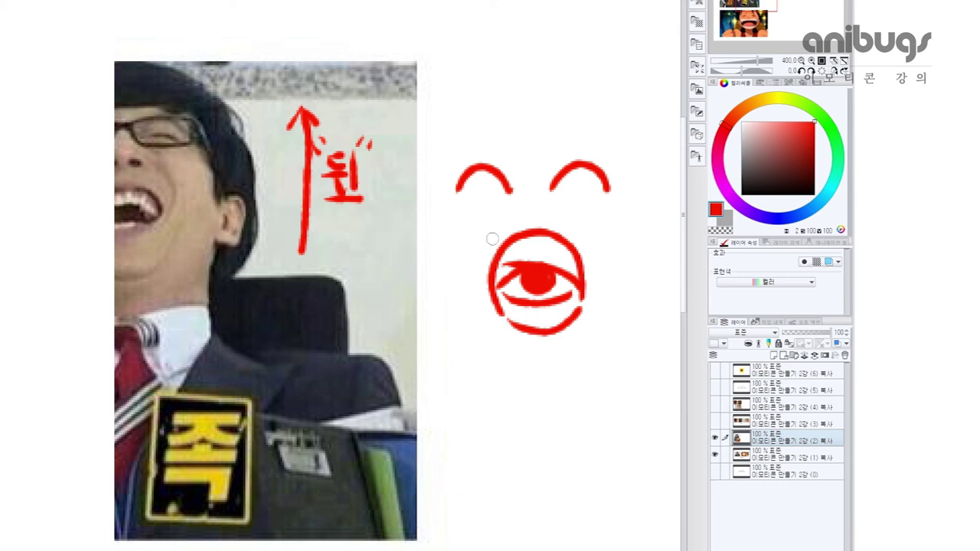
left_click_drag(501, 219, 461, 280)
left_click_drag(477, 248, 471, 294)
left_click_drag(580, 230, 598, 274)
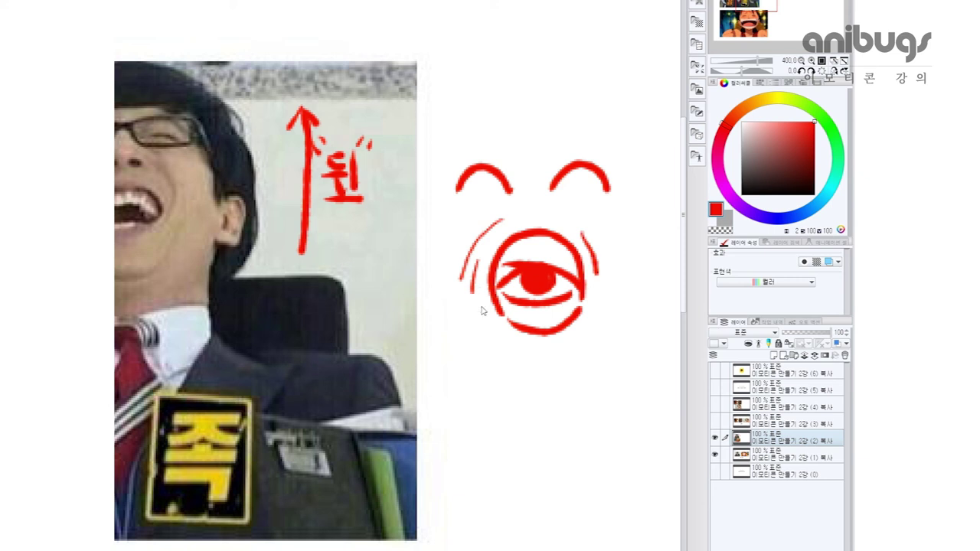
key("ctrl+z")
key("ctrl+z")
key("ctrl+z")
key("ctrl+z")
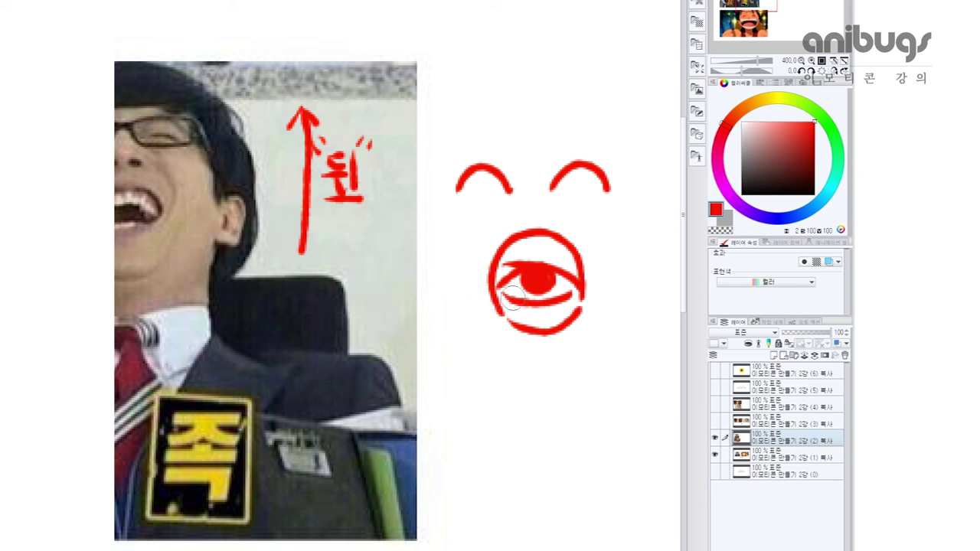
- Erase the lids and iris inside the round eye and redraw a thick, nearly flat red lid line across it
mouse_move(507, 295)
left_mouse_down()
mouse_move(556, 302)
mouse_move(567, 293)
left_mouse_up()
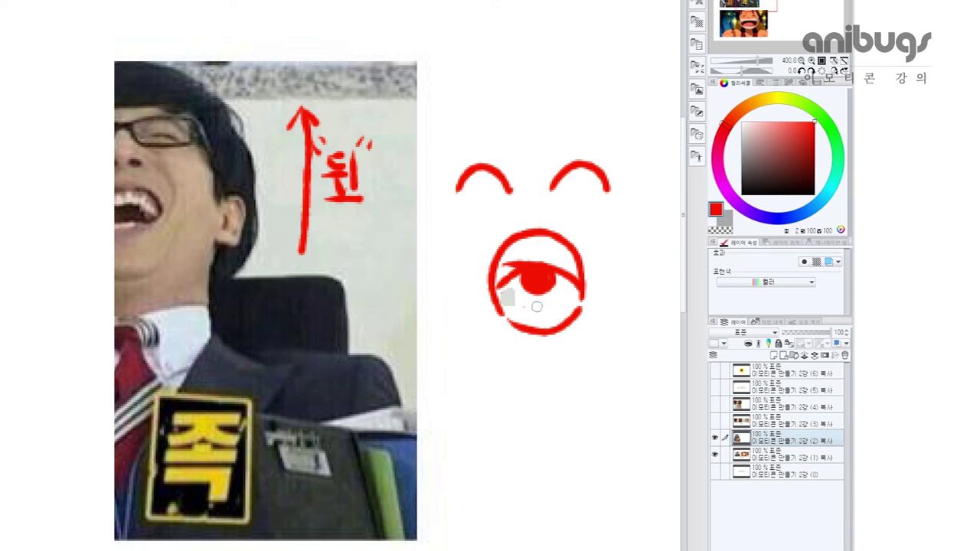
mouse_move(499, 293)
left_mouse_down()
mouse_move(570, 292)
mouse_move(590, 282)
left_mouse_up()
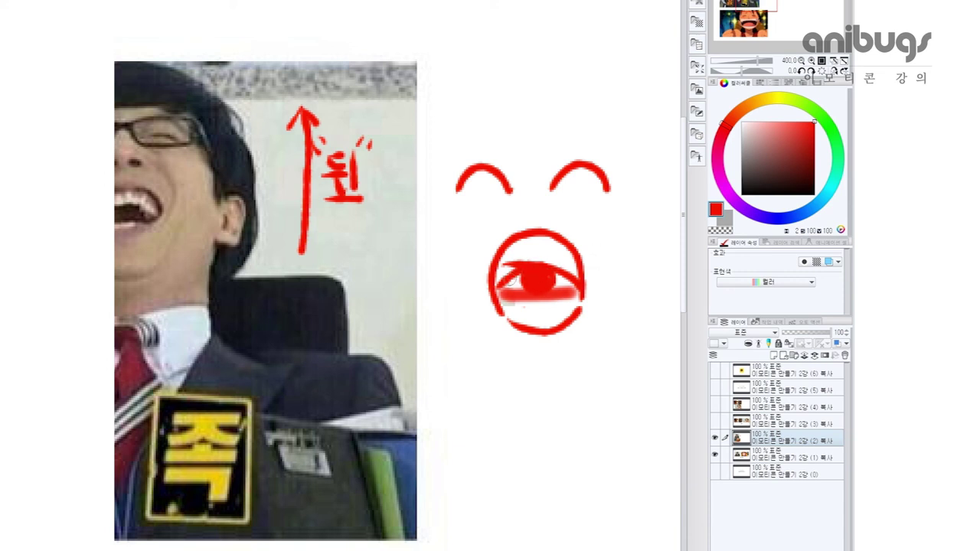
left_click_drag(753, 144, 731, 112)
mouse_move(533, 259)
left_mouse_down()
mouse_move(502, 295)
mouse_move(536, 277)
mouse_move(538, 295)
mouse_move(563, 273)
mouse_move(568, 296)
mouse_move(585, 279)
left_mouse_up()
left_click_drag(764, 143, 815, 121)
mouse_move(515, 281)
left_mouse_down()
mouse_move(499, 283)
mouse_move(576, 282)
mouse_move(530, 275)
left_mouse_up()
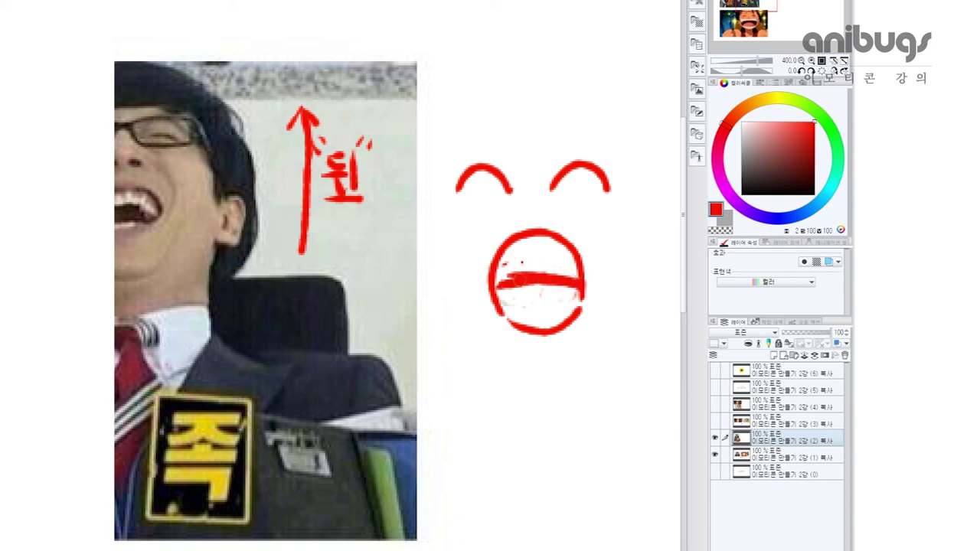
- Draw a second round eye with a thick arched lid beside the first, and add a small bubble with a mark inside
mouse_move(591, 359)
left_mouse_down()
mouse_move(547, 339)
mouse_move(554, 273)
mouse_move(461, 265)
mouse_move(480, 247)
left_mouse_up()
left_click_drag(306, 392, 291, 420)
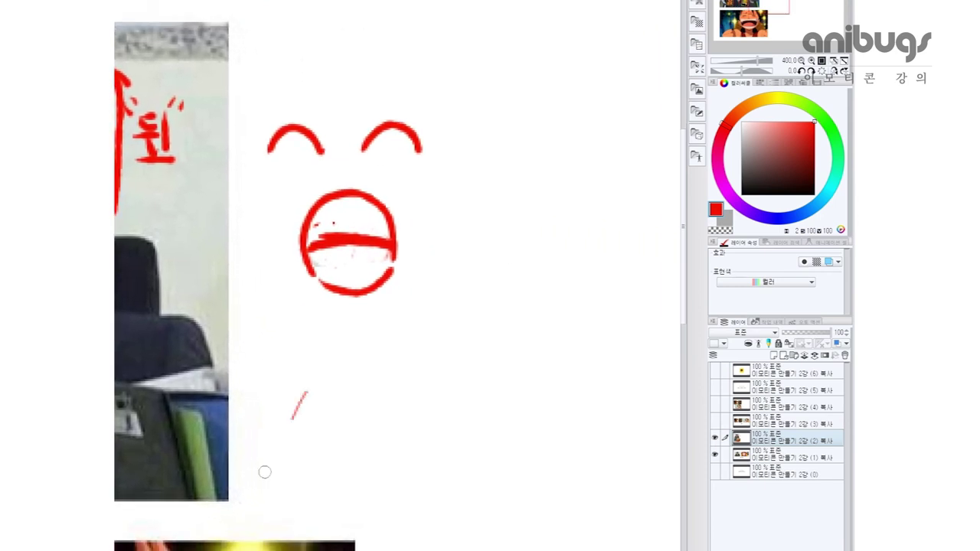
key("ctrl+z")
mouse_move(464, 186)
left_mouse_down()
mouse_move(433, 211)
mouse_move(428, 272)
mouse_move(500, 189)
mouse_move(523, 260)
left_mouse_up()
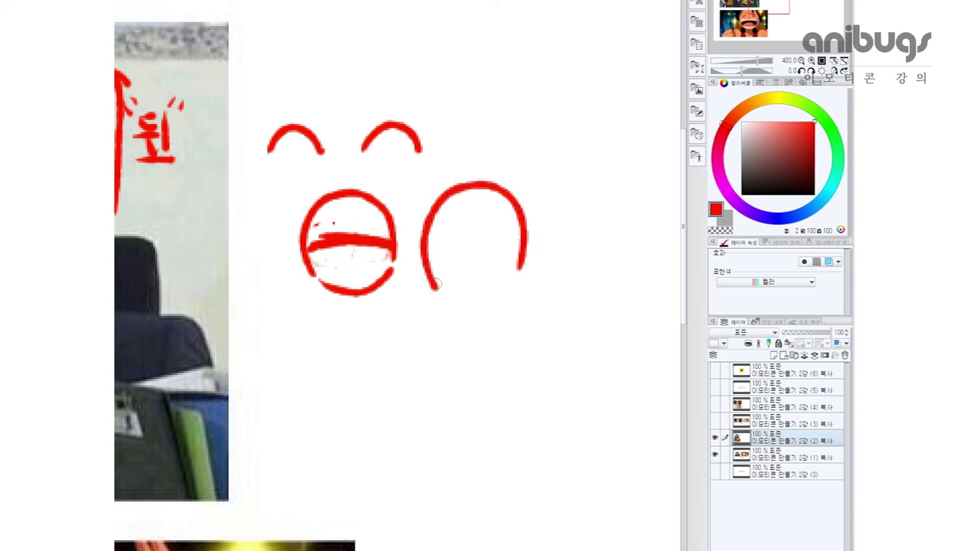
mouse_move(435, 284)
left_mouse_down()
mouse_move(492, 305)
mouse_move(523, 264)
left_mouse_up()
mouse_move(443, 224)
left_mouse_down()
mouse_move(484, 214)
mouse_move(511, 233)
mouse_move(444, 218)
mouse_move(513, 232)
left_mouse_up()
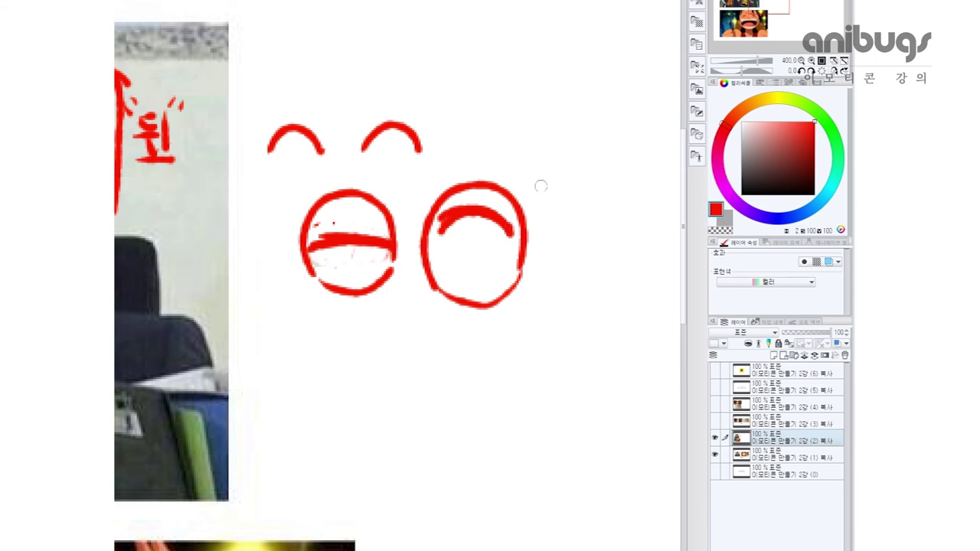
mouse_move(538, 182)
left_mouse_down()
mouse_move(553, 181)
mouse_move(548, 205)
left_mouse_up()
- Frame the two small arched eyes with a hand-drawn red rectangle
left_click_drag(471, 288, 551, 278)
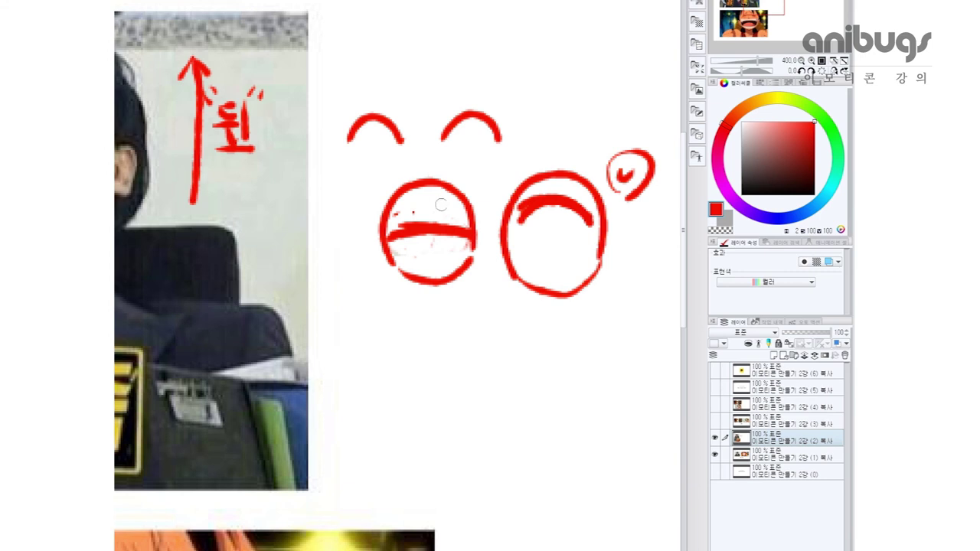
left_click_drag(330, 95, 332, 164)
mouse_move(325, 97)
left_mouse_down()
mouse_move(327, 144)
mouse_move(343, 94)
mouse_move(505, 85)
mouse_move(507, 163)
left_mouse_up()
left_click_drag(325, 165, 511, 161)
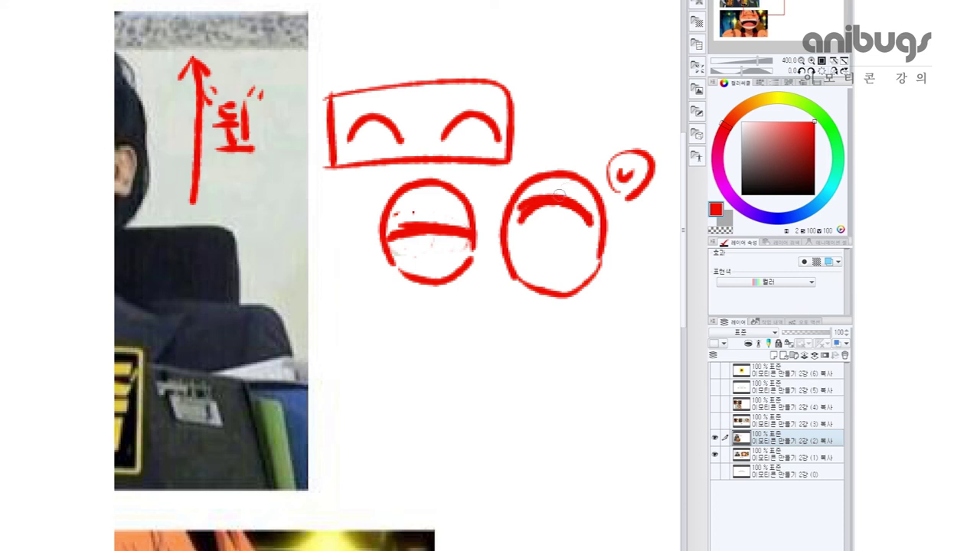
- Mark the raised cheeks and mouth corners on both laughing faces in red, and sketch a wide grinning mouth beside the cartoon picture
scroll(473, 243, "up", 5)
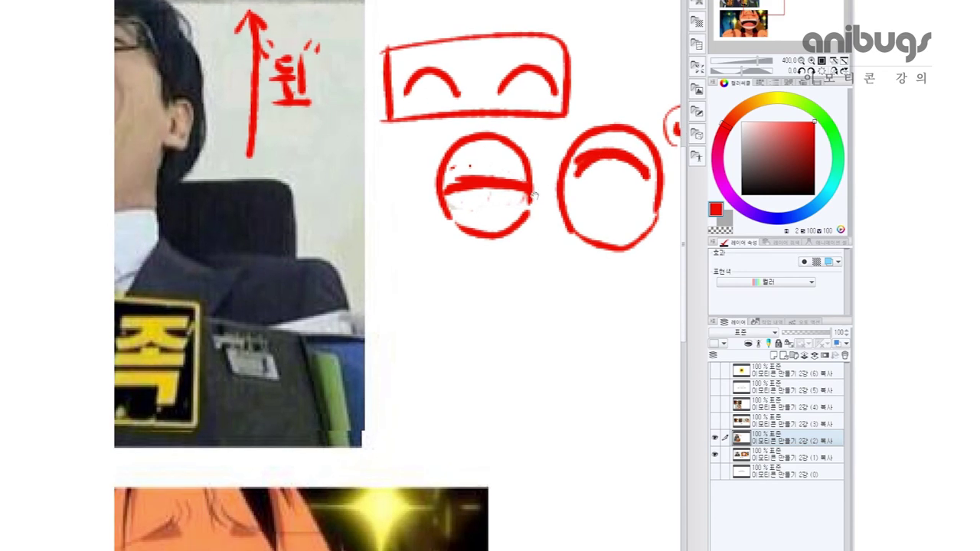
scroll(497, 261, "up", 2)
scroll(496, 261, "up", 2)
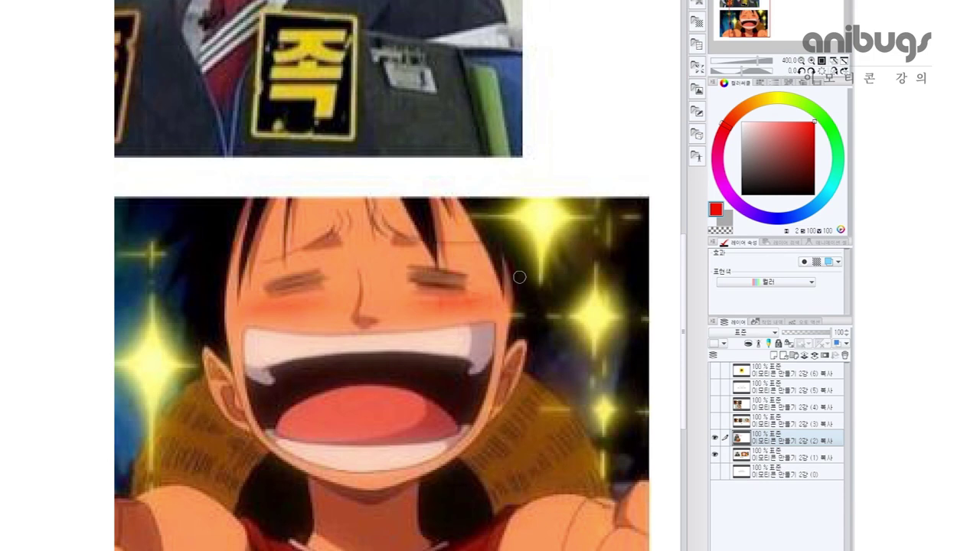
scroll(513, 260, "up", 3)
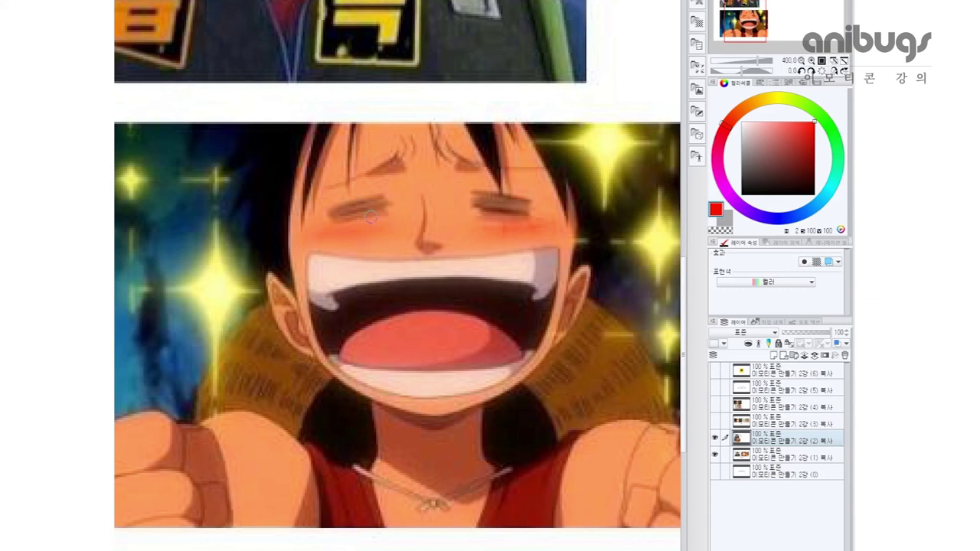
scroll(401, 249, "down", 2)
left_click_drag(445, 256, 442, 290)
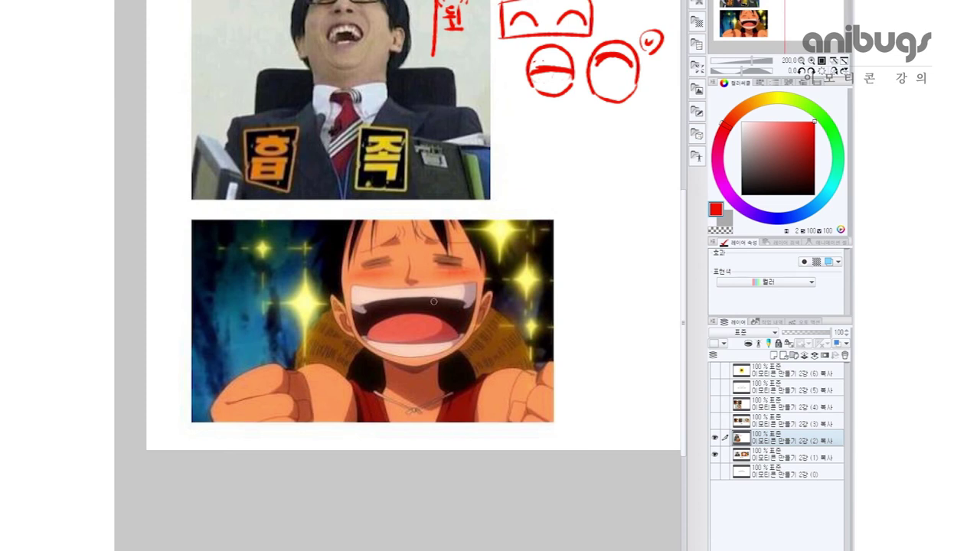
left_click_drag(453, 235, 447, 272)
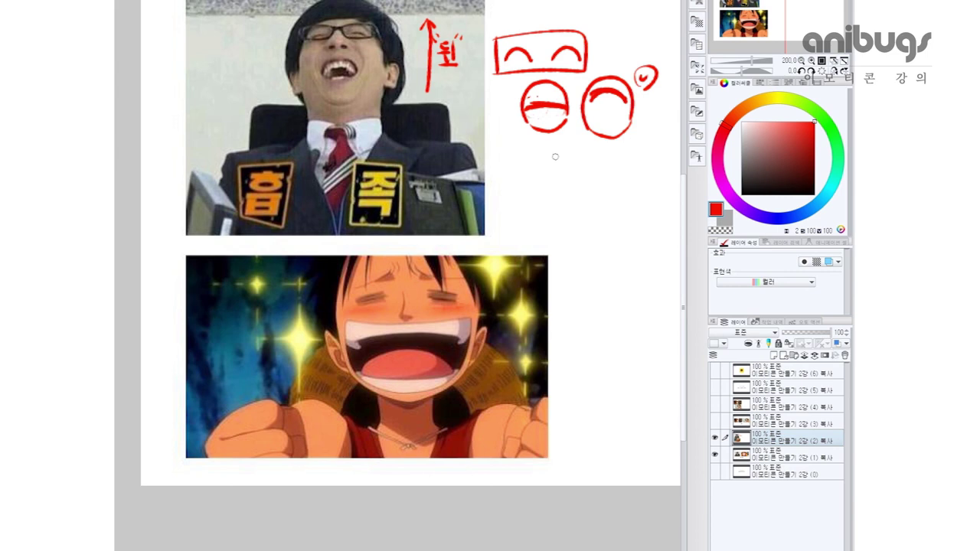
left_click_drag(465, 307, 472, 309)
left_click_drag(342, 315, 349, 322)
left_click_drag(304, 58, 319, 75)
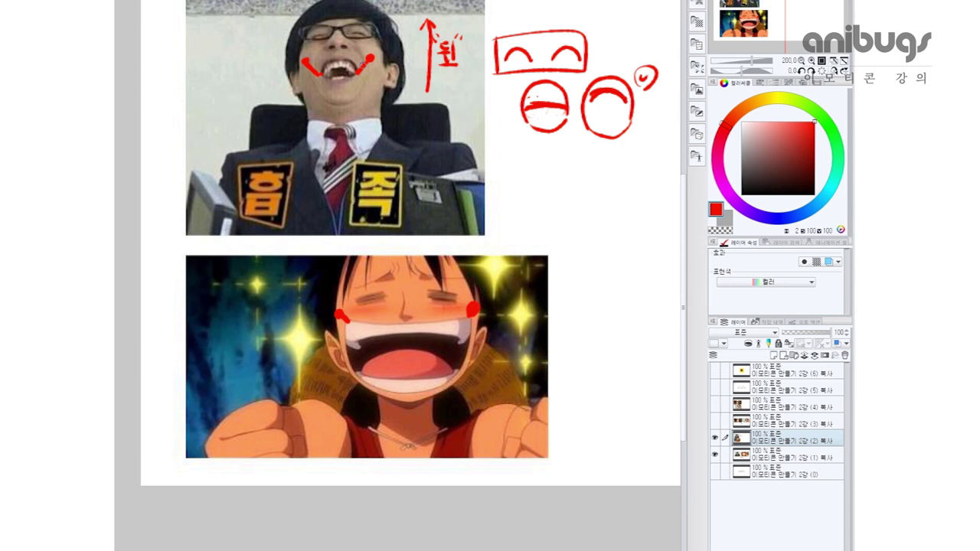
mouse_move(561, 250)
left_mouse_down()
mouse_move(594, 245)
mouse_move(562, 251)
mouse_move(574, 276)
mouse_move(601, 276)
mouse_move(612, 257)
mouse_move(579, 264)
mouse_move(617, 249)
left_mouse_up()
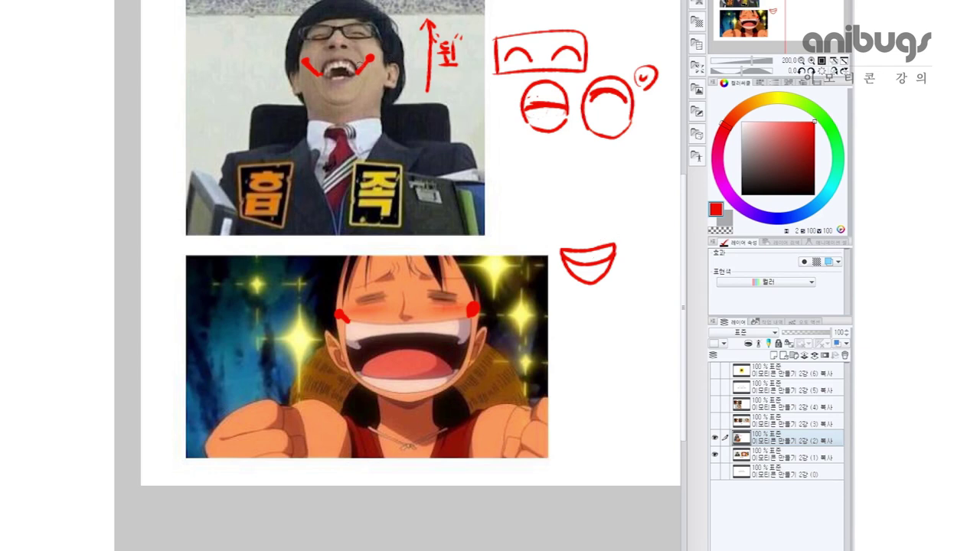
- Handwrite "귀여" in red in the blank area between the round eyes and the grinning mouth
scroll(357, 68, "up", 5)
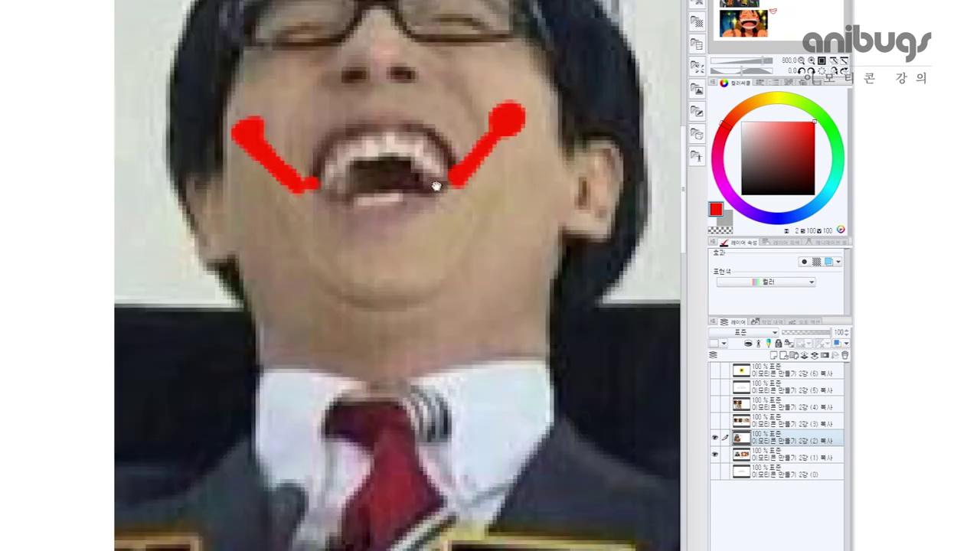
scroll(434, 184, "down", 3)
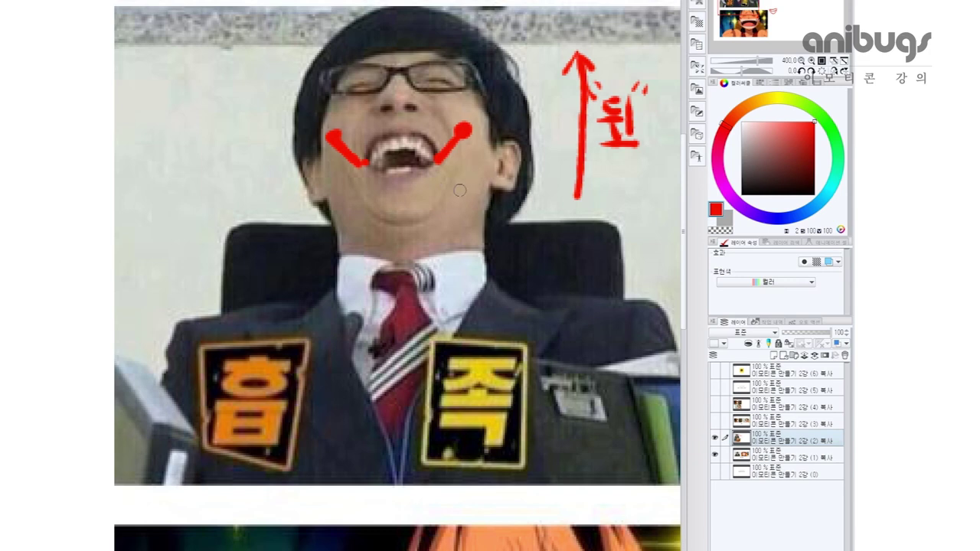
mouse_move(596, 317)
left_mouse_down()
mouse_move(450, 282)
mouse_move(445, 253)
mouse_move(429, 250)
left_mouse_up()
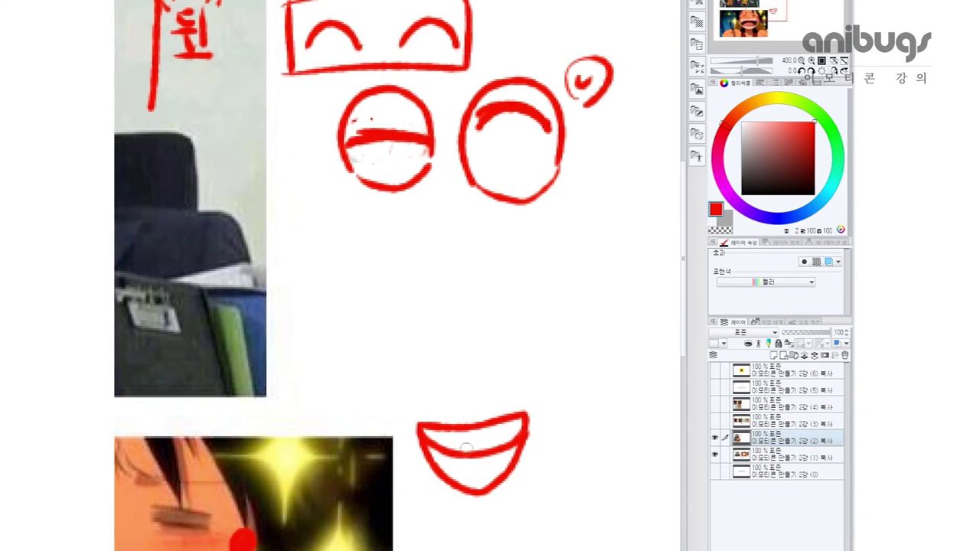
left_click_drag(478, 425, 479, 452)
key("ctrl+z")
left_click_drag(567, 255, 580, 221)
mouse_move(423, 226)
left_mouse_down()
mouse_move(441, 246)
mouse_move(433, 264)
left_mouse_up()
mouse_move(451, 226)
left_mouse_down()
mouse_move(452, 262)
mouse_move(484, 232)
mouse_move(476, 245)
left_mouse_up()
left_click_drag(491, 219, 491, 259)
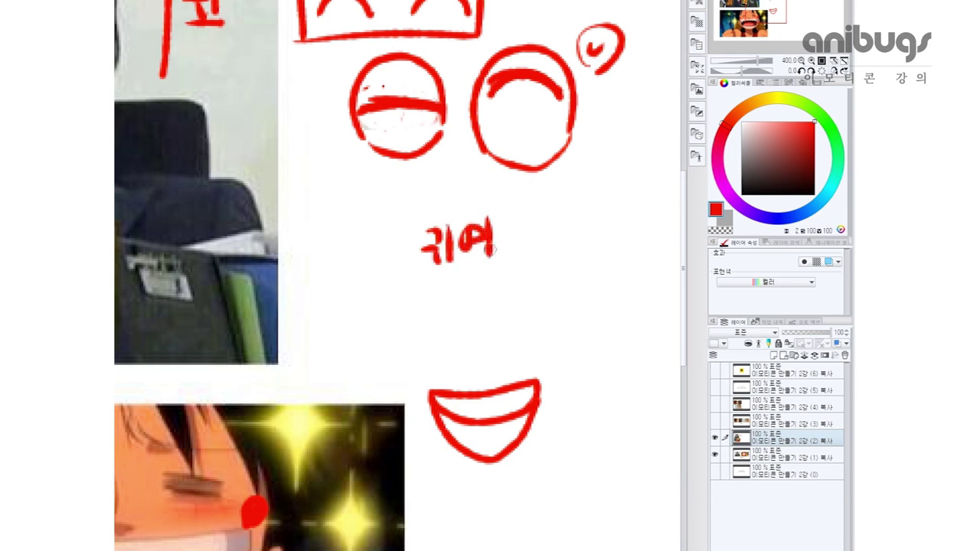
- Add a second handwritten Korean word beneath "귀여" and draw a vertical bar alongside both words
mouse_move(434, 282)
left_mouse_down()
mouse_move(436, 307)
mouse_move(451, 308)
left_mouse_up()
mouse_move(460, 285)
left_mouse_down()
mouse_move(490, 282)
mouse_move(478, 296)
left_mouse_up()
mouse_move(457, 308)
left_mouse_down()
mouse_move(482, 306)
mouse_move(496, 323)
left_mouse_up()
left_click_drag(509, 220, 511, 323)
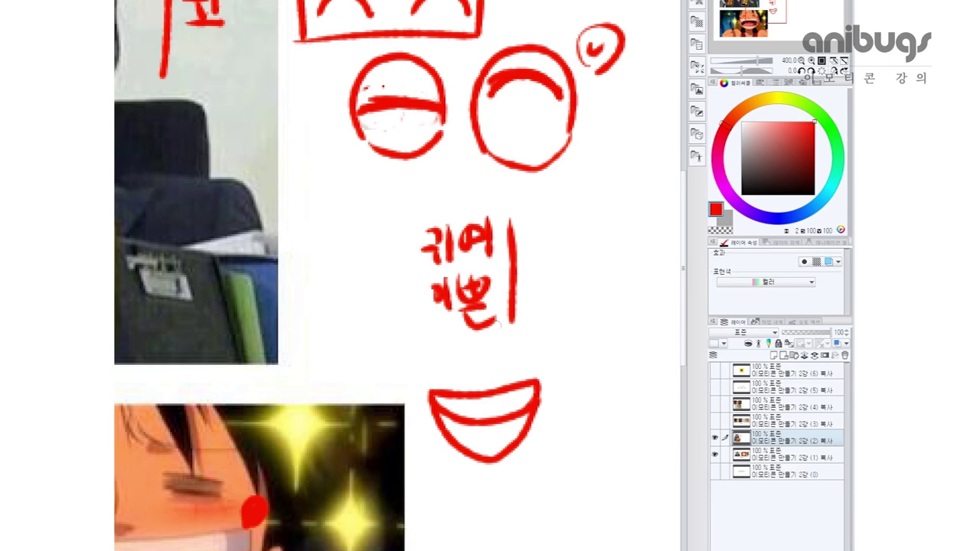
- Trace the lower edge of the cartoon character's upper teeth in red across the open mouth
scroll(552, 337, "up", 5)
scroll(550, 341, "down", 1)
mouse_move(320, 348)
left_mouse_down()
mouse_move(347, 362)
mouse_move(387, 338)
mouse_move(442, 329)
mouse_move(510, 330)
mouse_move(551, 345)
mouse_move(538, 349)
mouse_move(574, 325)
left_mouse_up()
scroll(570, 331, "down", 2)
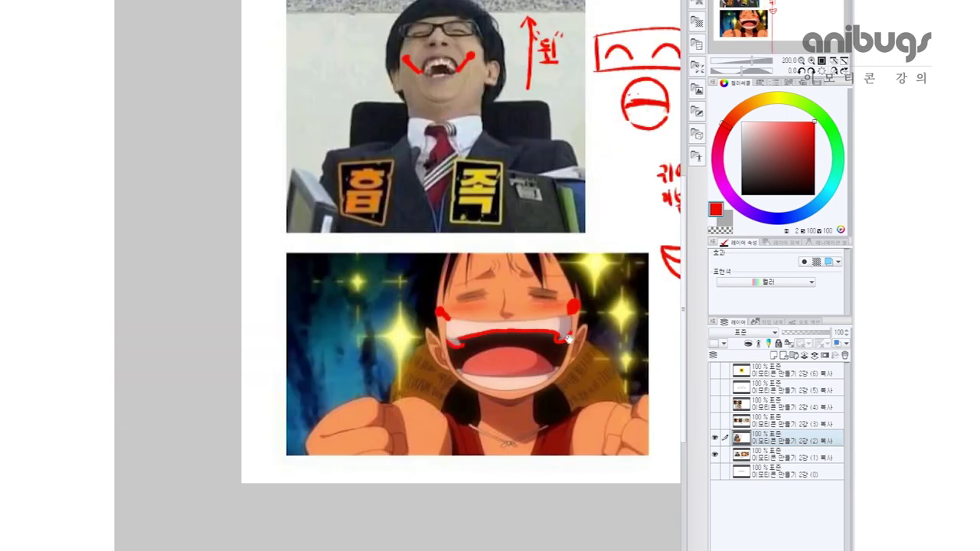
left_click_drag(693, 327, 545, 312)
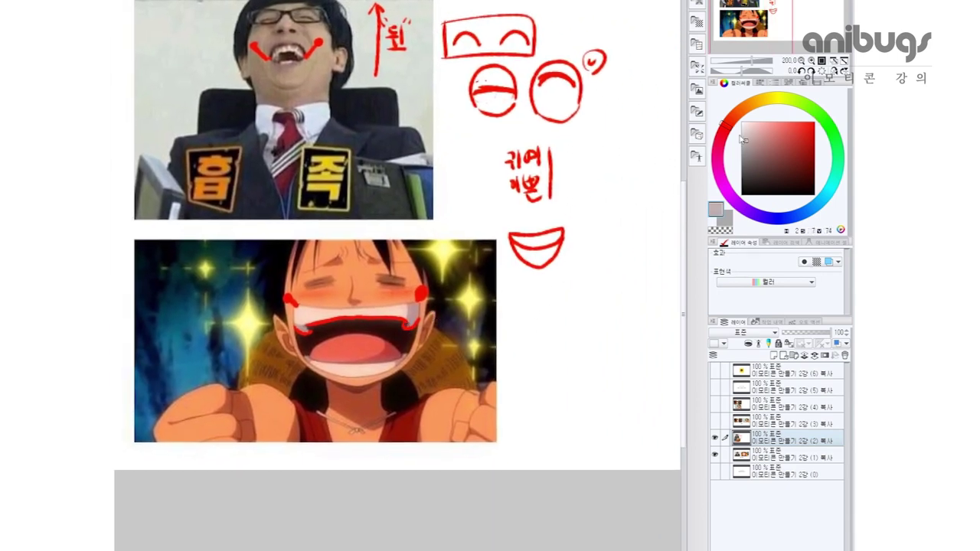
- Paint over the red grinning mouth sketch beside the cartoon picture in white to clear it
key("x")
mouse_move(553, 235)
left_mouse_down()
mouse_move(582, 241)
mouse_move(543, 242)
left_mouse_up()
mouse_move(511, 239)
left_mouse_down()
mouse_move(513, 257)
mouse_move(524, 236)
mouse_move(538, 264)
mouse_move(549, 230)
mouse_move(558, 247)
mouse_move(560, 227)
left_mouse_up()
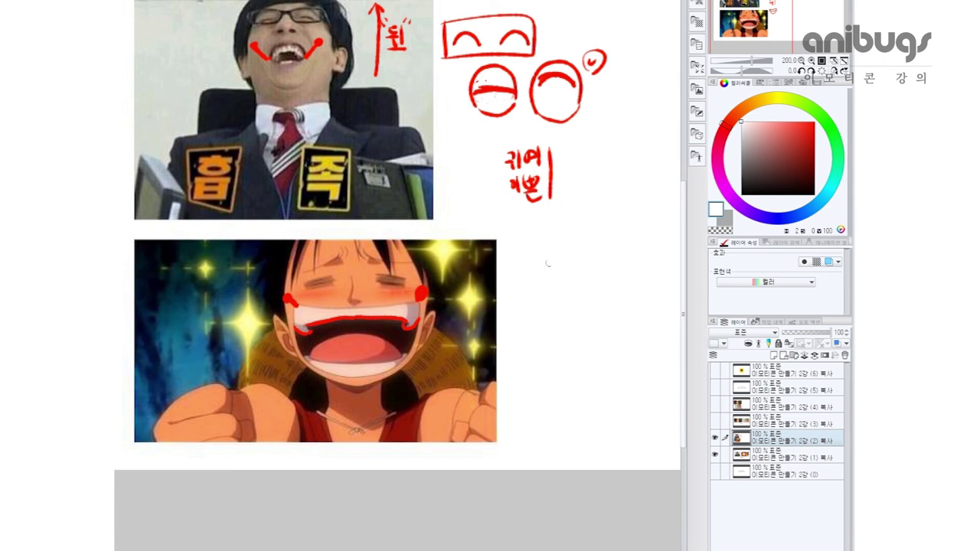
- Draw a grey oval face with arched eyebrows, closed smiling eyes and a curved smile beside the cartoon picture
scroll(540, 272, "up", 2)
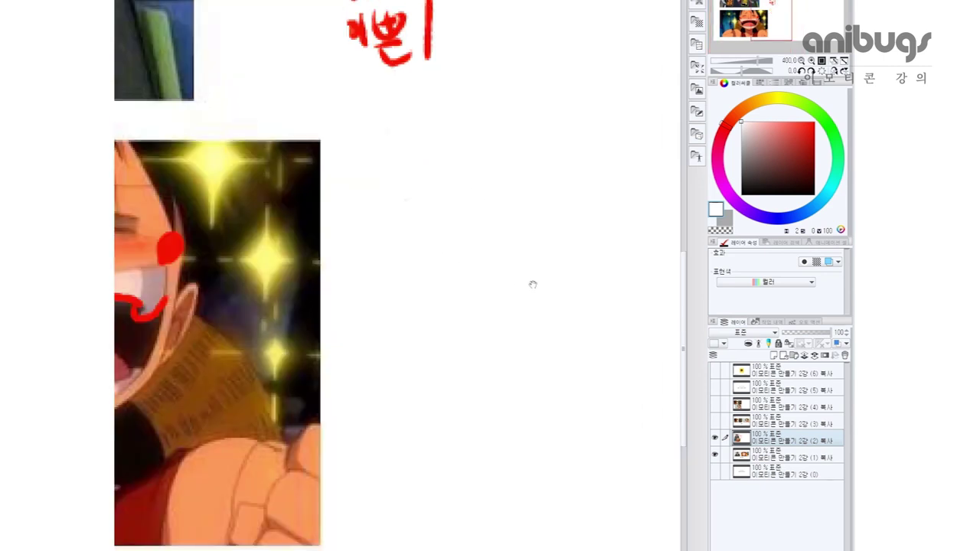
left_click_drag(532, 284, 433, 284)
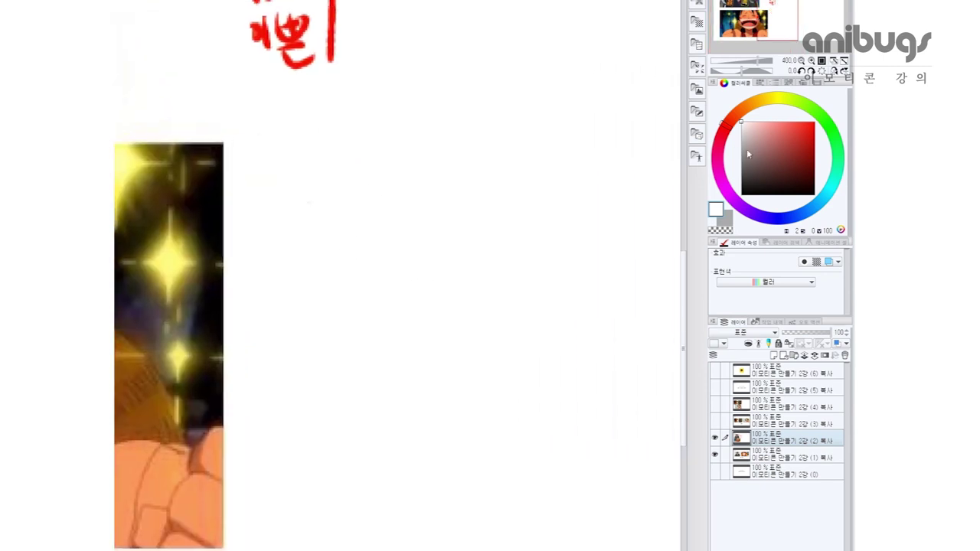
left_click_drag(498, 242, 499, 222)
left_click(760, 152)
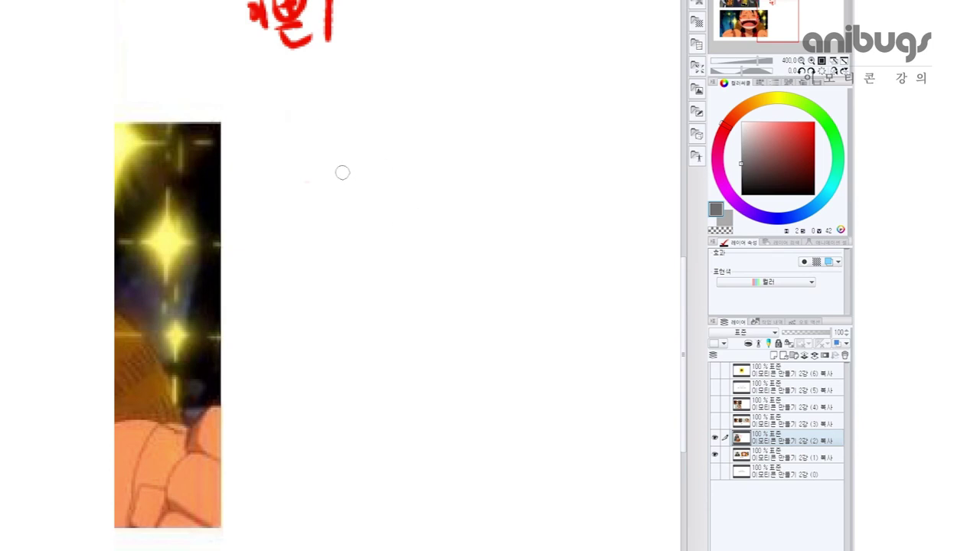
mouse_move(311, 134)
left_mouse_down()
mouse_move(285, 163)
mouse_move(287, 212)
mouse_move(327, 127)
mouse_move(372, 147)
mouse_move(381, 230)
left_mouse_up()
mouse_move(289, 221)
left_mouse_down()
mouse_move(304, 243)
mouse_move(351, 251)
mouse_move(377, 224)
left_mouse_up()
mouse_move(304, 197)
left_mouse_down()
mouse_move(359, 186)
mouse_move(321, 221)
mouse_move(355, 213)
left_mouse_up()
mouse_move(297, 175)
left_mouse_down()
mouse_move(315, 160)
mouse_move(364, 162)
left_mouse_up()
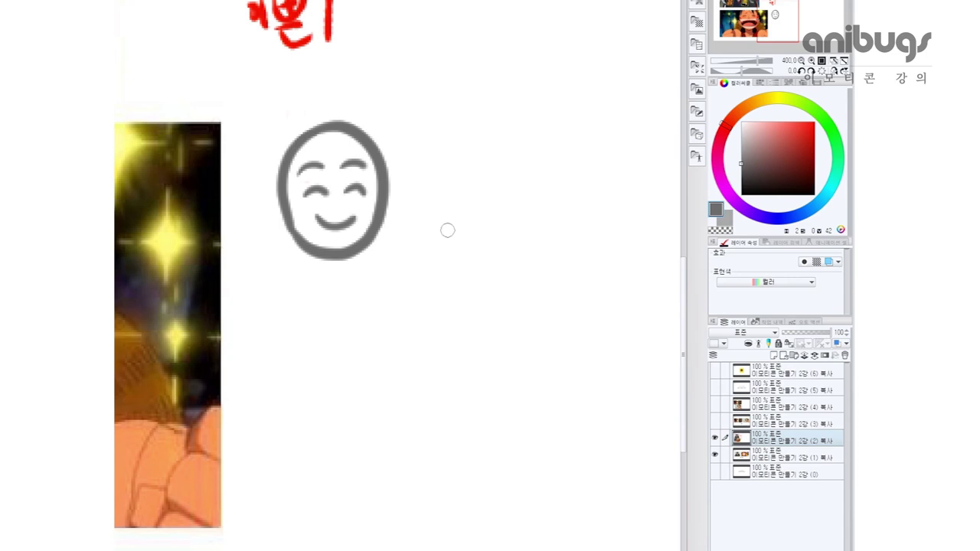
- Outline a wide mound-shaped head in dark brown beside the oval face
left_click_drag(759, 151, 750, 170)
left_click_drag(481, 192, 418, 262)
mouse_move(458, 205)
left_mouse_down()
mouse_move(547, 180)
mouse_move(635, 253)
left_mouse_up()
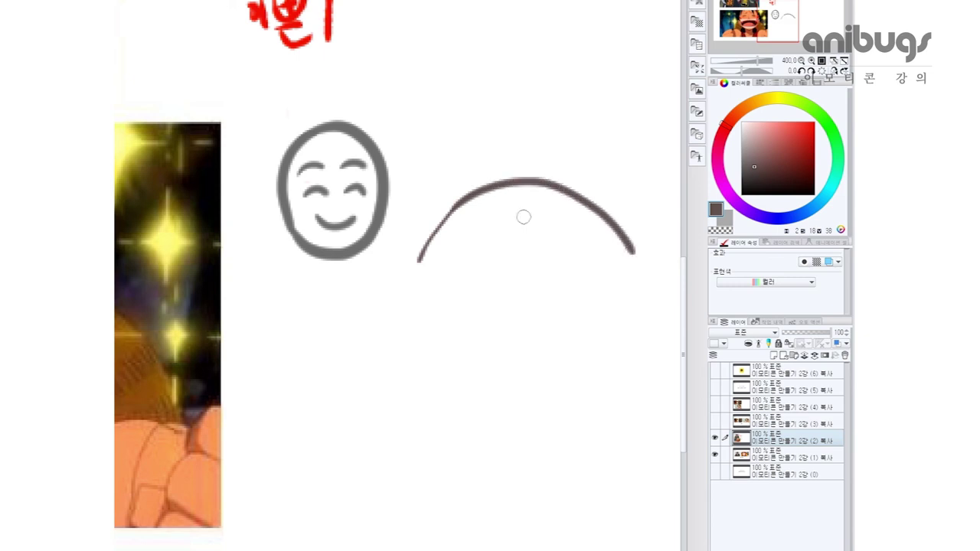
mouse_move(453, 201)
left_mouse_down()
mouse_move(431, 249)
mouse_move(372, 323)
mouse_move(475, 362)
left_mouse_up()
mouse_move(628, 249)
left_mouse_down()
mouse_move(642, 268)
mouse_move(621, 354)
left_mouse_up()
left_click_drag(459, 359, 628, 353)
mouse_move(622, 246)
left_mouse_down()
mouse_move(658, 298)
mouse_move(615, 352)
left_mouse_up()
- Add thin curved and vertical guidelines inside the mound, and draw small eyebrows, closed eyes and a smile near its top
left_click_drag(443, 242, 605, 228)
left_click_drag(517, 197, 521, 316)
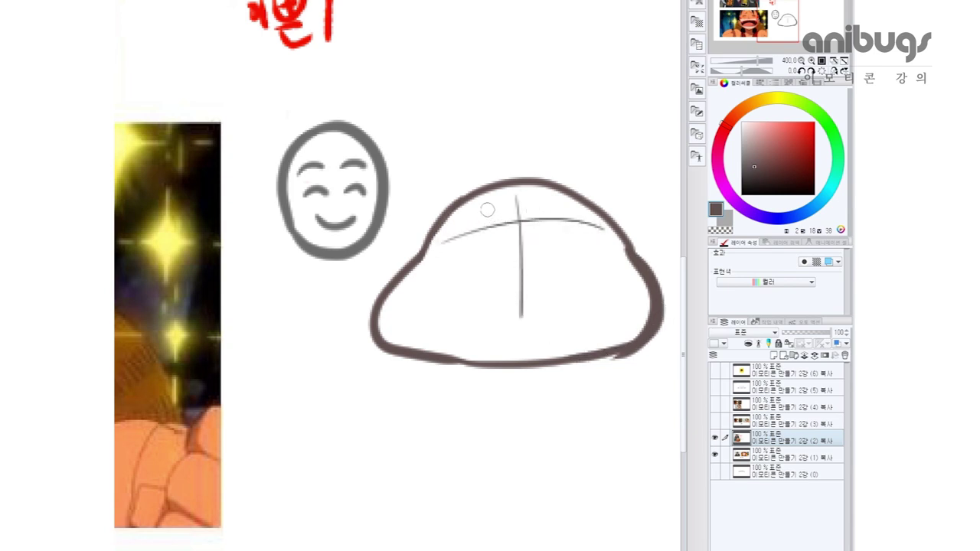
mouse_move(473, 209)
left_mouse_down()
mouse_move(545, 196)
mouse_move(528, 208)
mouse_move(551, 210)
left_mouse_up()
mouse_move(492, 220)
left_mouse_down()
mouse_move(540, 217)
mouse_move(501, 225)
mouse_move(517, 226)
left_mouse_up()
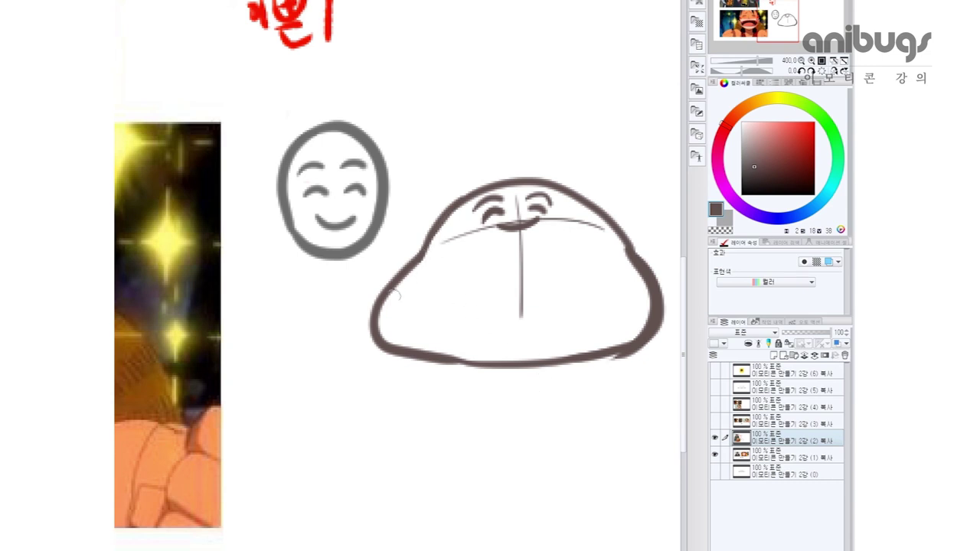
- Mark the raised cheeks above both mouth corners on the laughing man's photo with dark brown strokes
left_click_drag(507, 263, 496, 238)
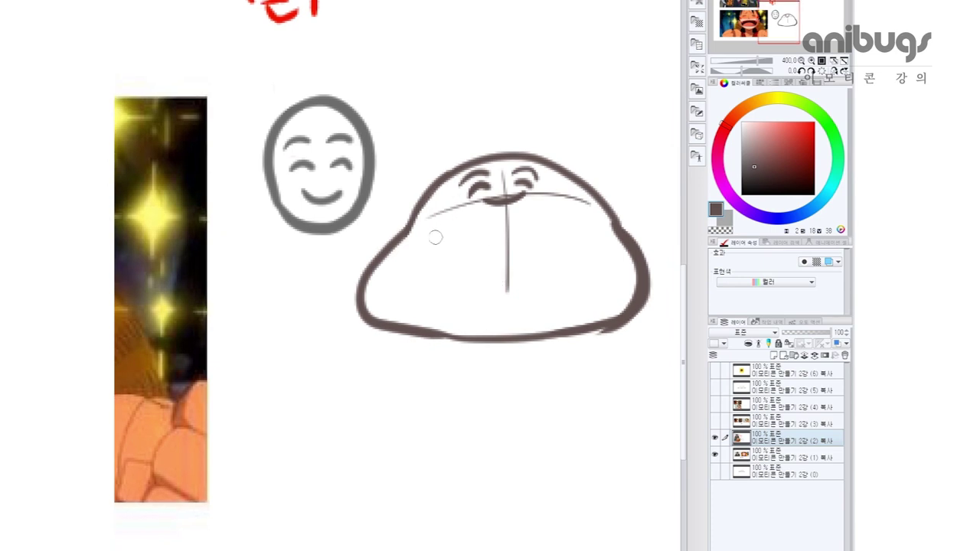
scroll(437, 229, "left", 5)
scroll(438, 256, "up", 1)
scroll(439, 257, "up", 8)
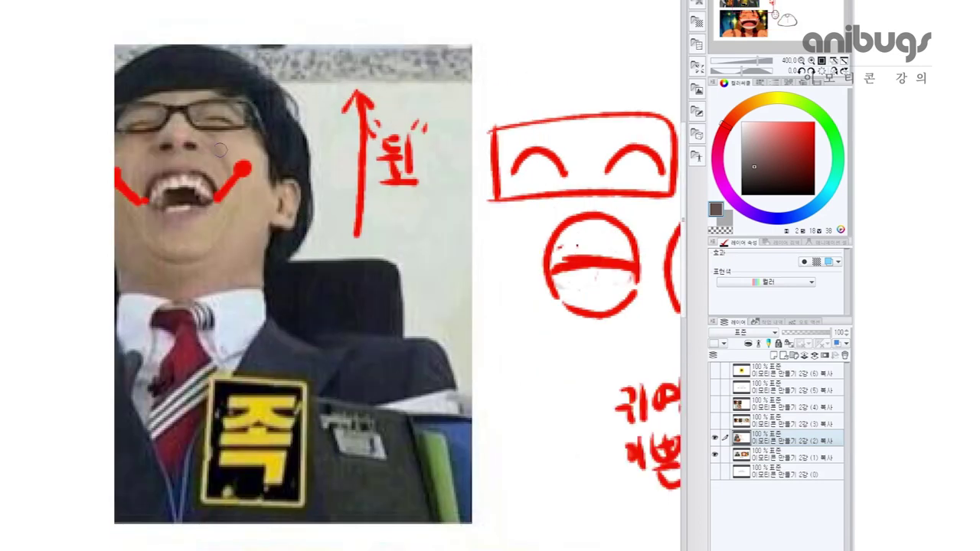
mouse_move(220, 150)
left_mouse_down()
mouse_move(235, 178)
mouse_move(262, 137)
mouse_move(239, 180)
left_mouse_up()
scroll(239, 195, "left", 2)
scroll(240, 198, "up", 1)
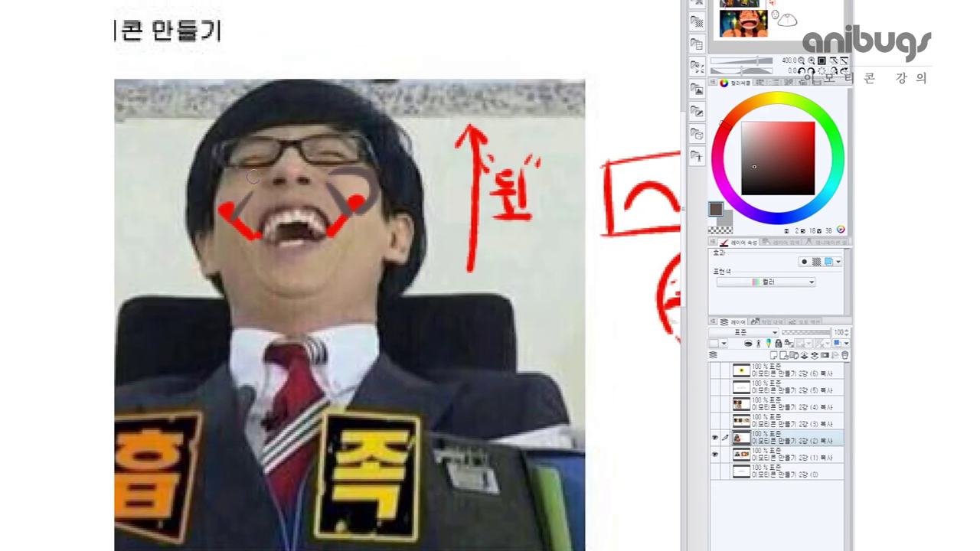
- Try a dark brown cheek line under the mound character's eye and undo it
scroll(483, 304, "right", 3)
scroll(498, 314, "down", 2)
left_click_drag(519, 327, 295, 179)
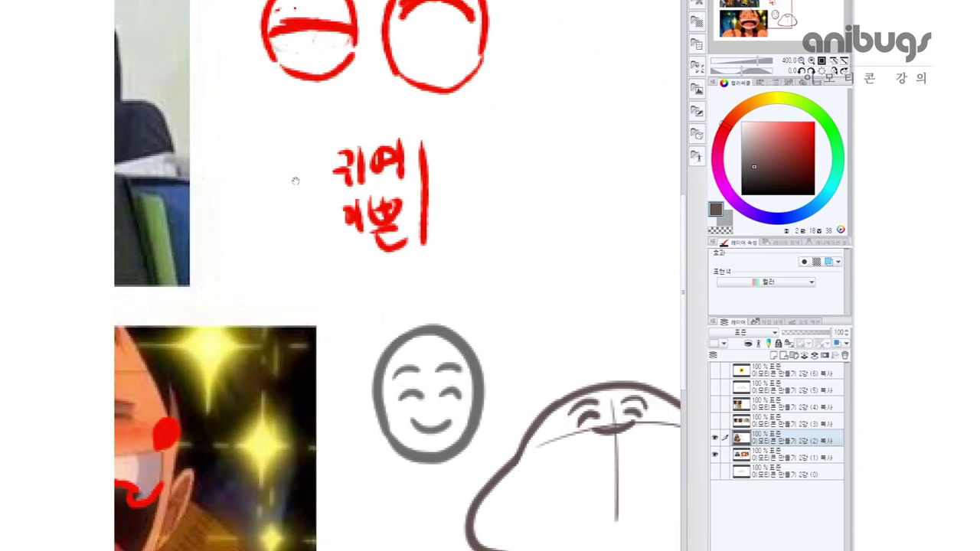
left_click_drag(507, 300, 432, 181)
mouse_move(471, 300)
left_mouse_down()
mouse_move(440, 319)
mouse_move(484, 326)
left_mouse_up()
key("ctrl+z")
key("ctrl+z")
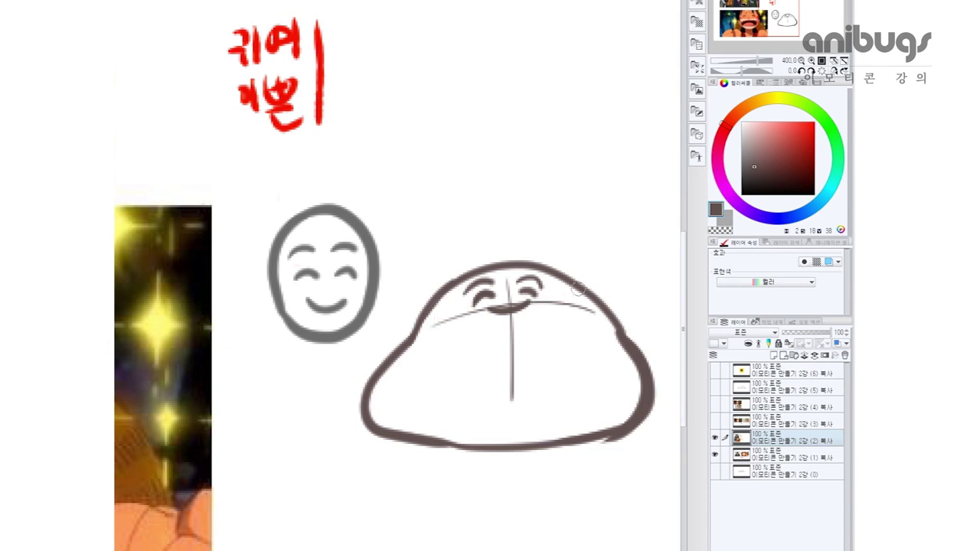
- Paint coral-red blush ovals on both cheeks of the mound-shaped character
left_click_drag(765, 133, 786, 121)
mouse_move(467, 310)
left_mouse_down()
mouse_move(452, 315)
mouse_move(471, 311)
left_mouse_up()
left_click_drag(539, 302, 565, 305)
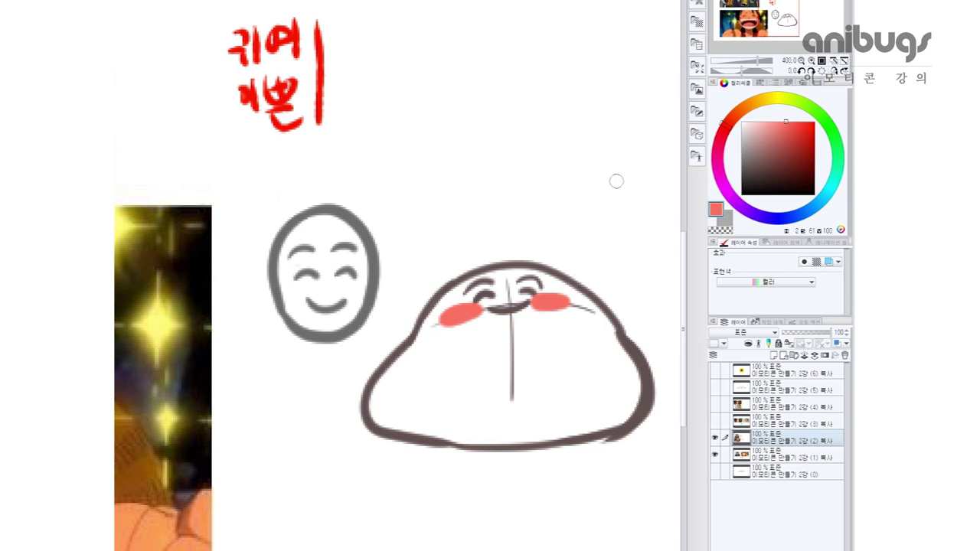
- Show layer (3) containing the three crying reference pictures with the caption "슬픔", and bring the whole page into view
scroll(533, 333, "down", 3)
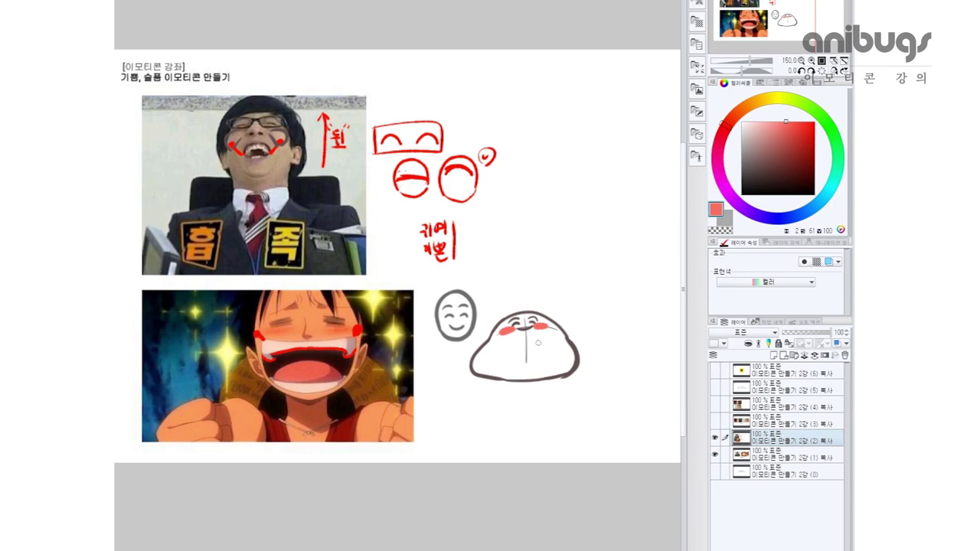
left_click(716, 420)
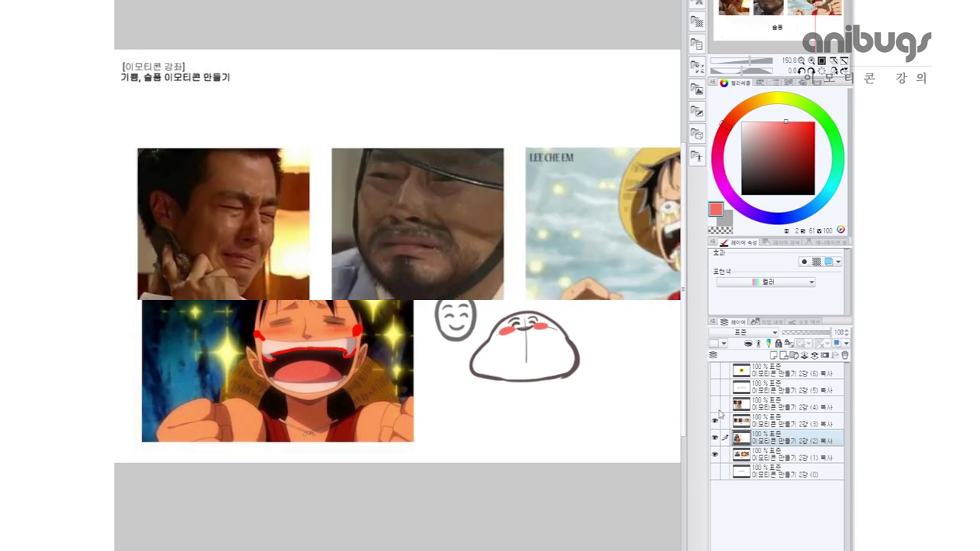
left_click_drag(558, 394, 501, 396)
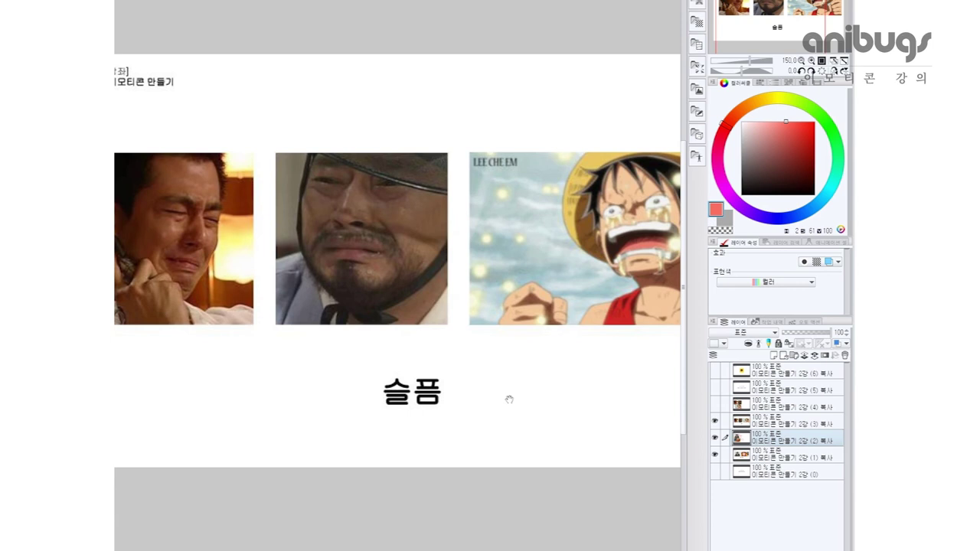
scroll(511, 396, "down", 1)
scroll(514, 394, "up", 1)
scroll(518, 391, "down", 1)
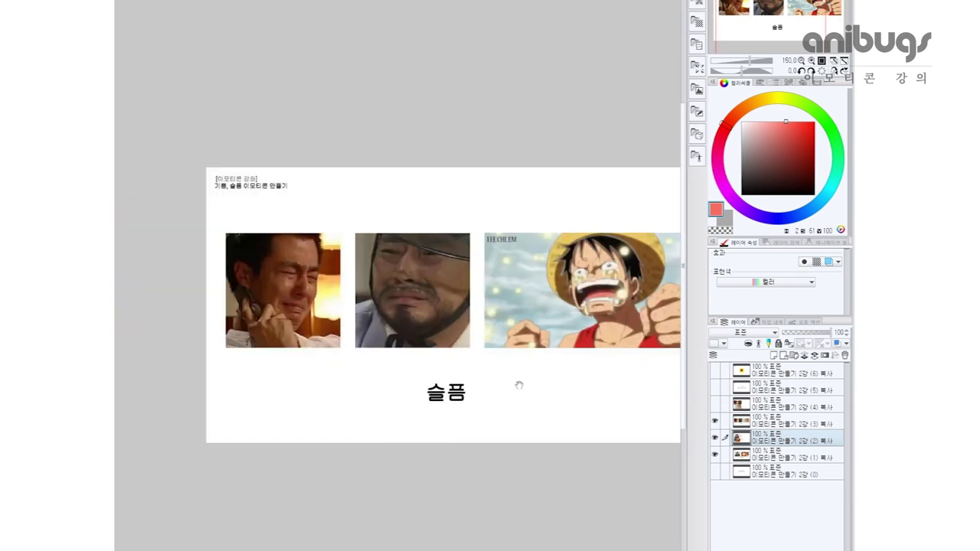
left_click_drag(519, 383, 482, 366)
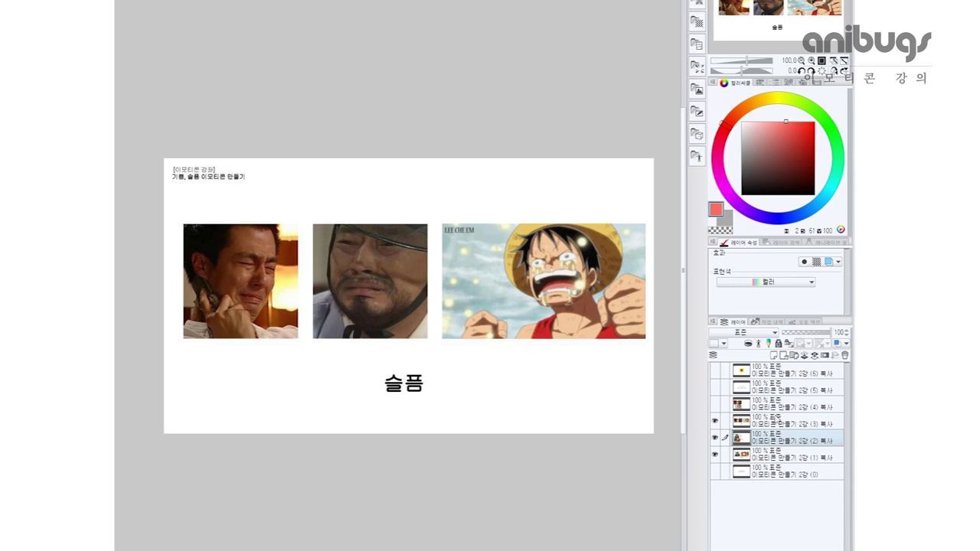
- Circle the mouths of the three crying faces in red on layer (3), and undo the circles
left_click(779, 421)
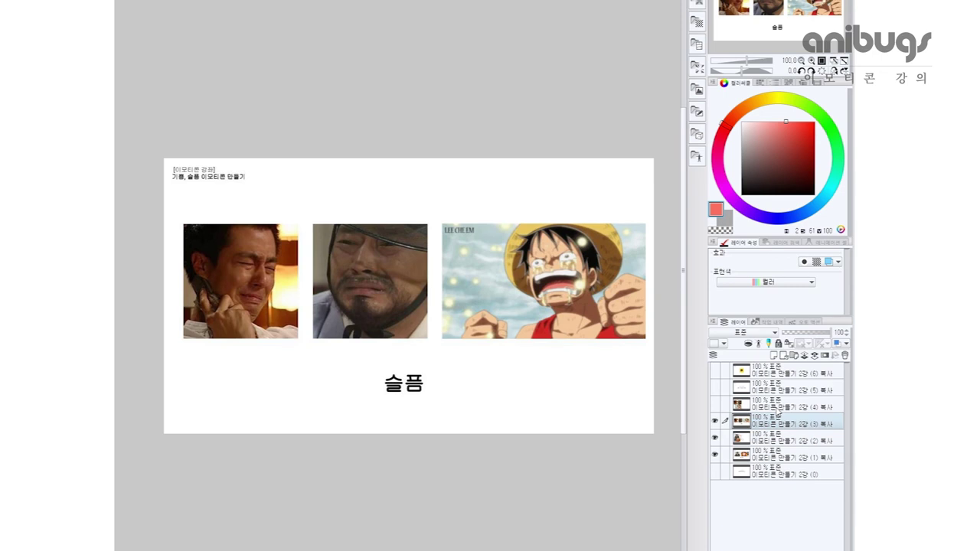
left_click_drag(789, 122, 801, 120)
mouse_move(347, 281)
left_mouse_down()
mouse_move(337, 295)
mouse_move(390, 301)
mouse_move(361, 269)
left_mouse_up()
left_click_drag(239, 291, 265, 299)
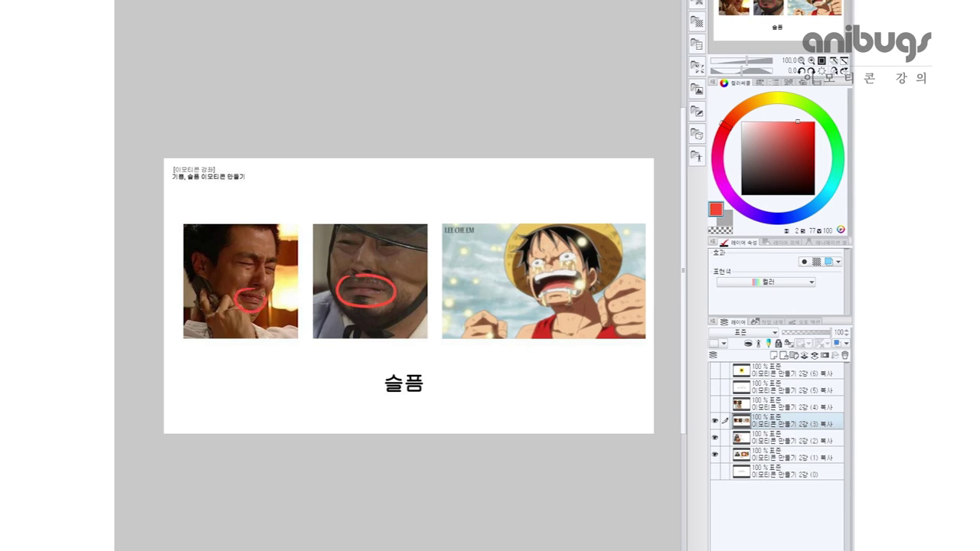
mouse_move(563, 271)
left_mouse_down()
mouse_move(527, 280)
mouse_move(576, 300)
mouse_move(559, 262)
left_mouse_up()
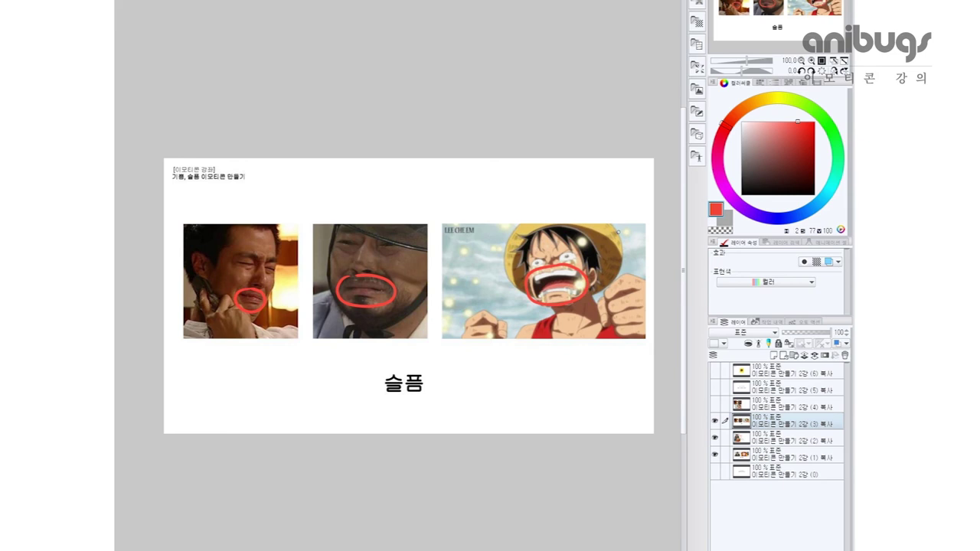
key("ctrl+z")
key("ctrl+z")
key("ctrl+z")
- Show layer (4) with the crying reference pictures grouped beside blank space, and enlarge the pictures
left_click(715, 404)
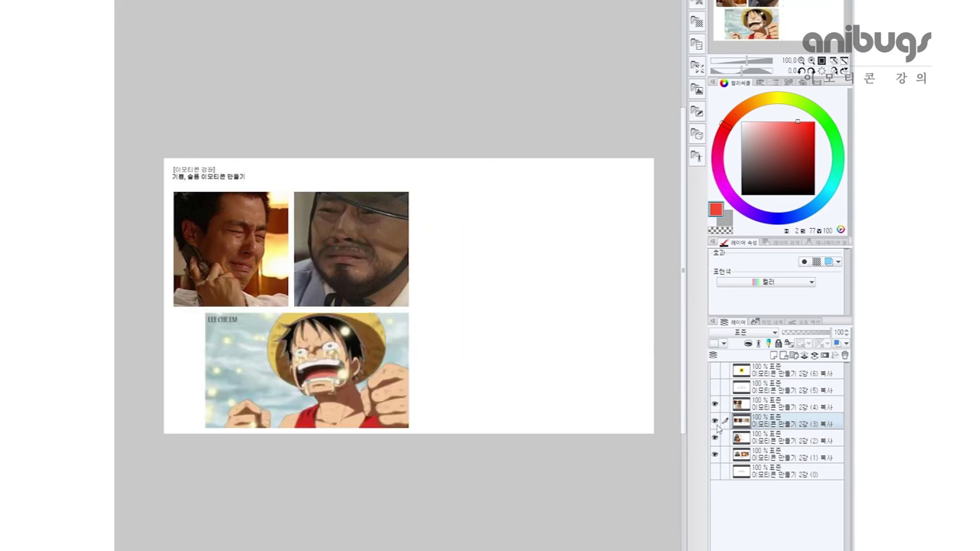
left_click_drag(367, 398, 450, 375)
scroll(484, 329, "up", 2)
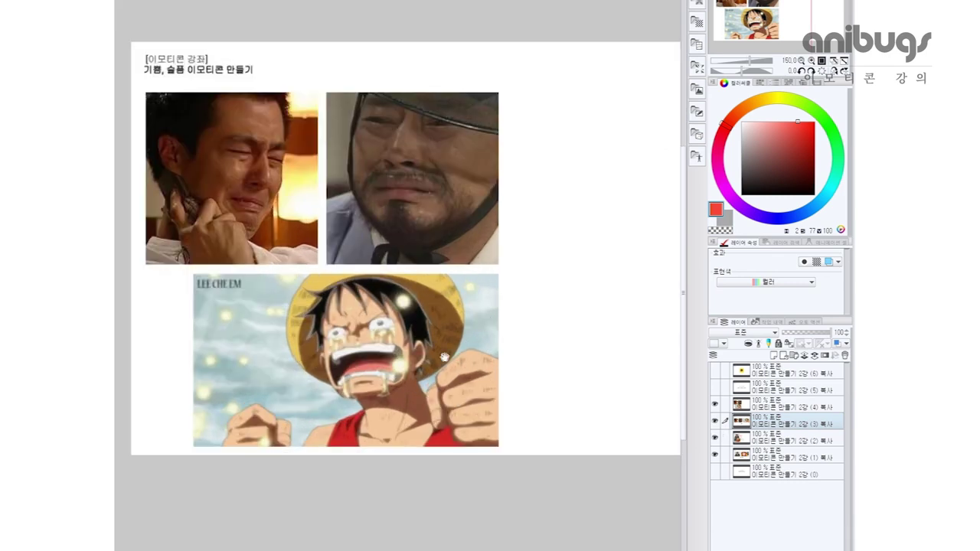
scroll(431, 247, "up", 2)
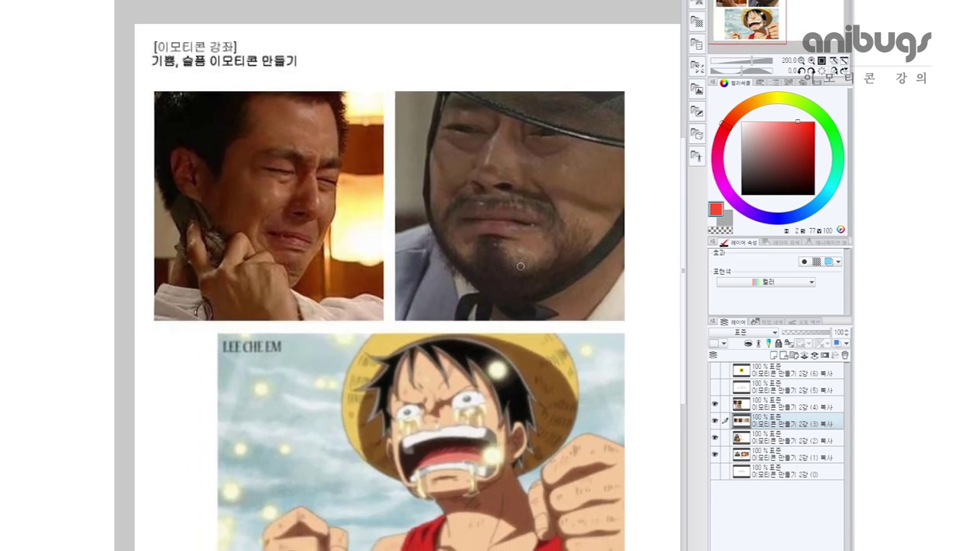
- On layer (4), mark the bearded man's cheek with a red dot and upward arrow, and his jaw with a blue dot
left_click(784, 401)
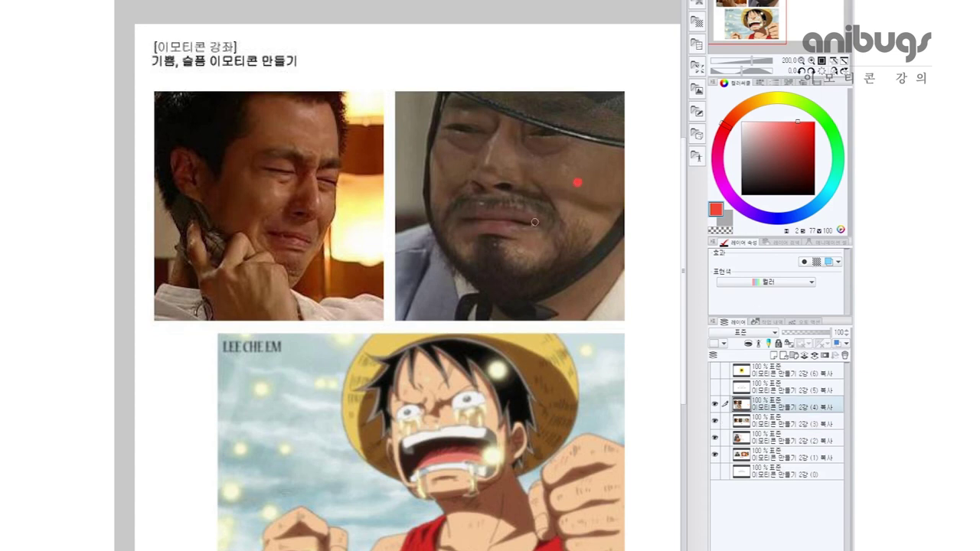
left_click_drag(547, 219, 567, 201)
left_click(786, 216)
left_click(804, 121)
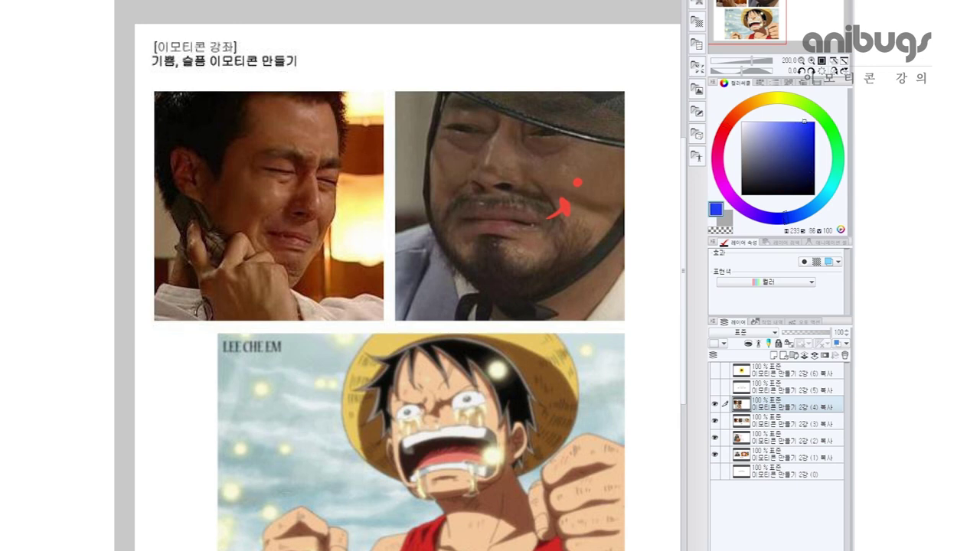
left_click(561, 261)
- Draw blue arrows pointing outward from both mouth corners of each crying man
left_click_drag(541, 229, 576, 230)
mouse_move(458, 223)
left_mouse_down()
mouse_move(430, 230)
mouse_move(441, 238)
left_mouse_up()
left_click_drag(268, 234, 250, 229)
left_click_drag(315, 237, 322, 251)
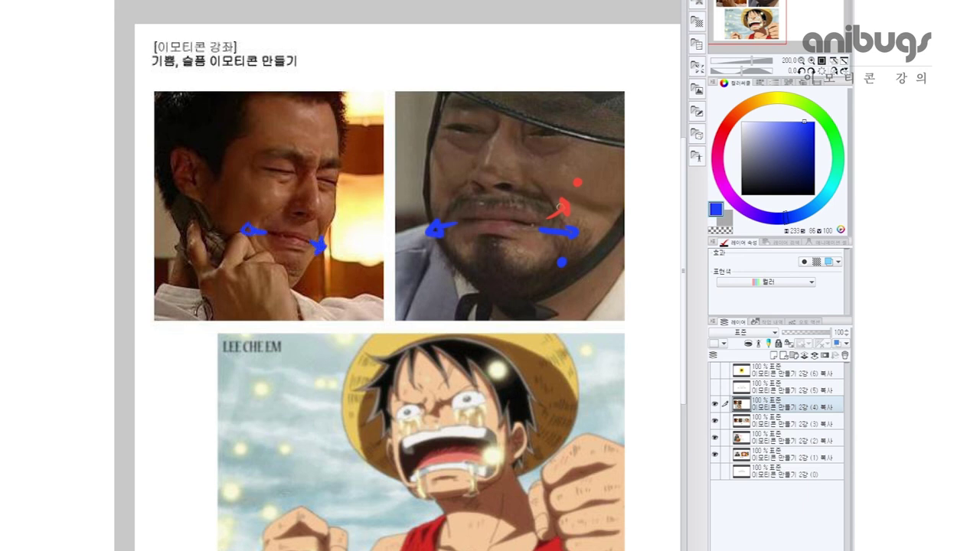
- Sketch a blue arched mouth with a small circle beneath it beside the photos, and circle the bearded man's chin
mouse_move(597, 304)
left_mouse_down()
mouse_move(523, 262)
mouse_move(521, 281)
mouse_move(570, 244)
mouse_move(600, 234)
mouse_move(628, 262)
left_mouse_up()
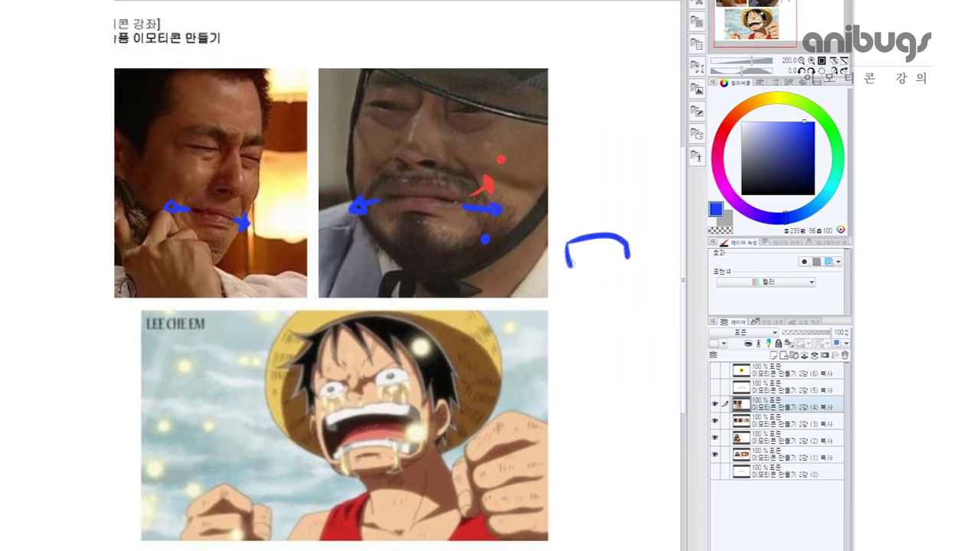
left_click_drag(568, 265, 628, 260)
left_click_drag(601, 277, 611, 278)
mouse_move(415, 217)
left_mouse_down()
mouse_move(425, 237)
mouse_move(426, 217)
left_mouse_up()
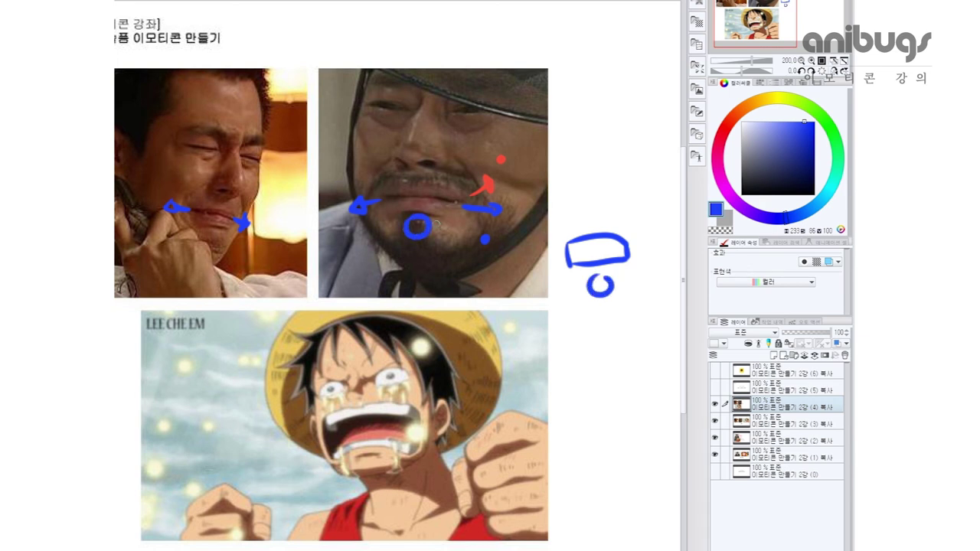
- Replace the chin circle with a blue mark on the bearded man's lower lip, and reshape the sketched mouth with an arched lower edge
key("ctrl+z")
left_click_drag(413, 218, 423, 213)
mouse_move(573, 265)
left_mouse_down()
mouse_move(622, 252)
mouse_move(579, 270)
mouse_move(605, 270)
mouse_move(592, 285)
mouse_move(611, 285)
mouse_move(602, 299)
left_mouse_up()
key("x")
- Add blue arrows pointing outward on both sides of the sketched mouth and an upward arrow beneath it
left_click(803, 122)
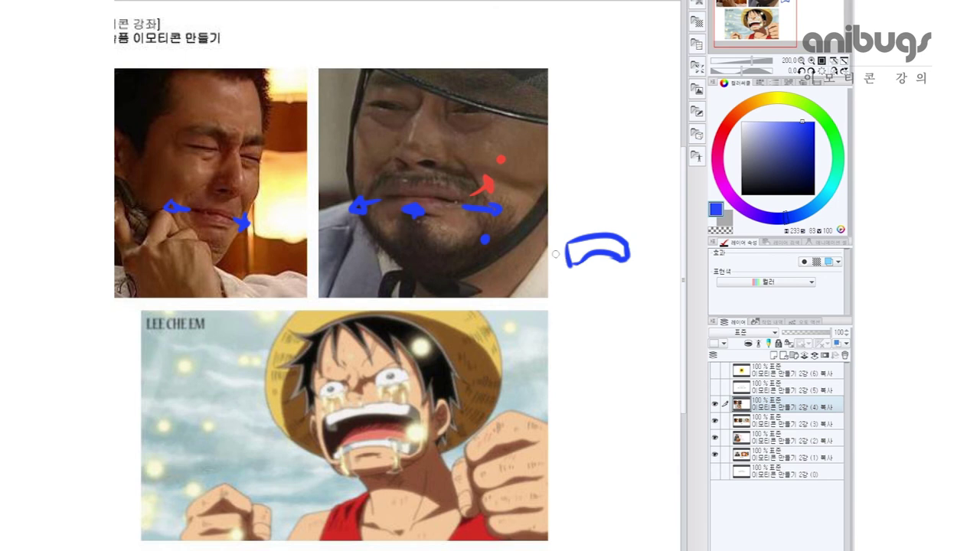
mouse_move(567, 262)
left_mouse_down()
mouse_move(541, 265)
mouse_move(548, 258)
left_mouse_up()
left_click_drag(637, 258, 671, 256)
mouse_move(656, 246)
left_mouse_down()
mouse_move(660, 268)
mouse_move(671, 257)
left_mouse_up()
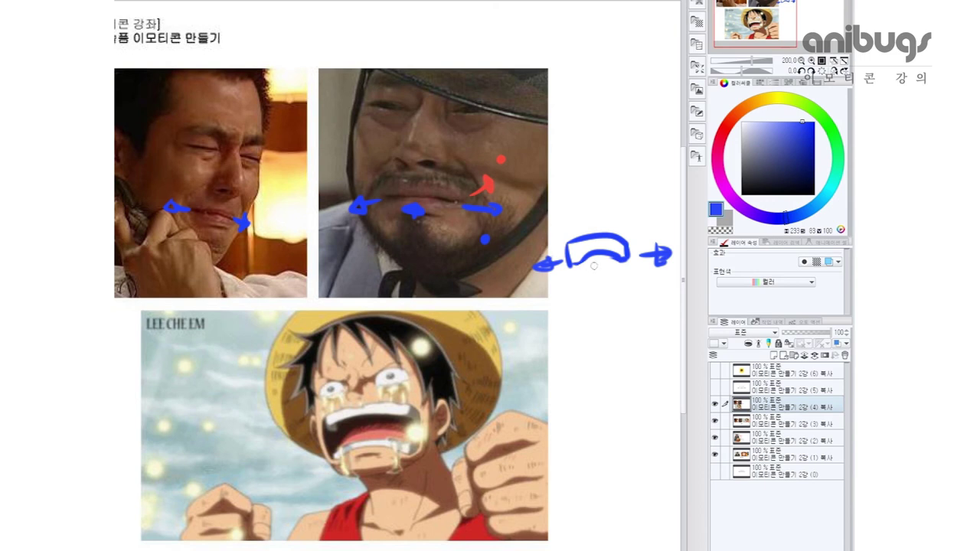
mouse_move(598, 266)
left_mouse_down()
mouse_move(584, 265)
mouse_move(597, 270)
mouse_move(598, 283)
left_mouse_up()
- Trace the outline of the crying cartoon character's wide-open mouth in blue
mouse_move(350, 406)
left_mouse_down()
mouse_move(321, 423)
mouse_move(338, 463)
left_mouse_up()
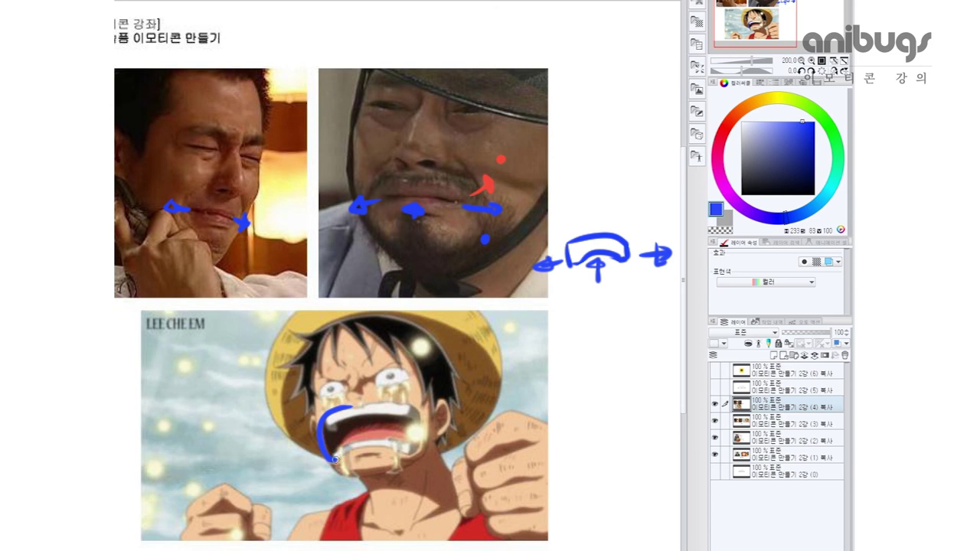
mouse_move(332, 458)
left_mouse_down()
mouse_move(365, 445)
mouse_move(403, 455)
left_mouse_up()
mouse_move(346, 408)
left_mouse_down()
mouse_move(398, 403)
mouse_move(422, 430)
mouse_move(407, 457)
left_mouse_up()
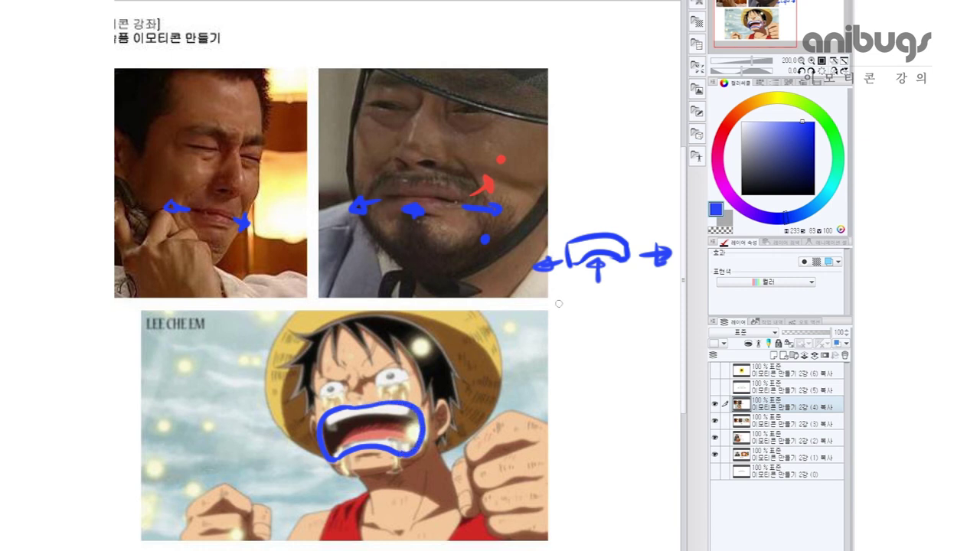
- Undo the last two strokes of the blue mouth outline on the cartoon character
left_click_drag(568, 377, 562, 354)
key("ctrl+z")
key("ctrl+z")
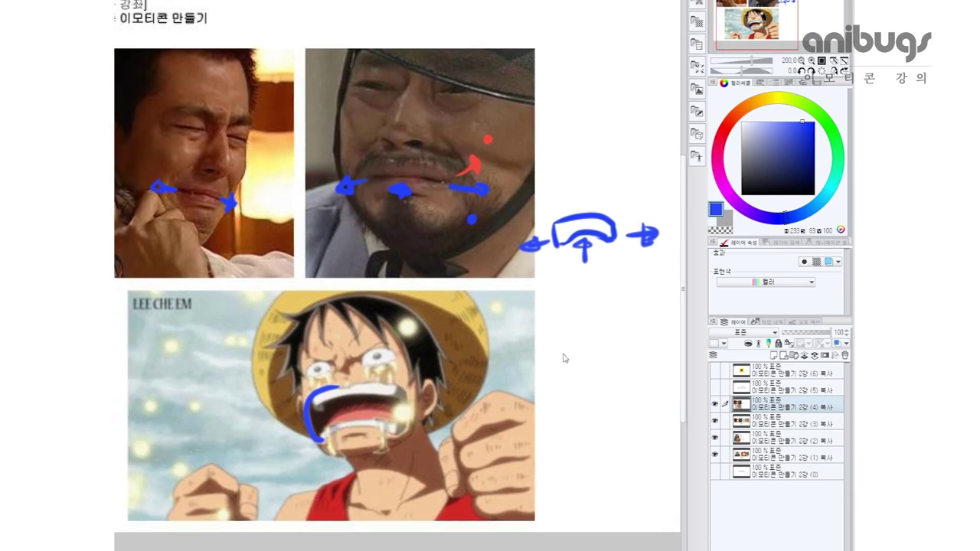
- Write 눈 in blue beside the bearded man's photo and mark both crying men's brows with arrows pointing inward
scroll(537, 294, "up", 3)
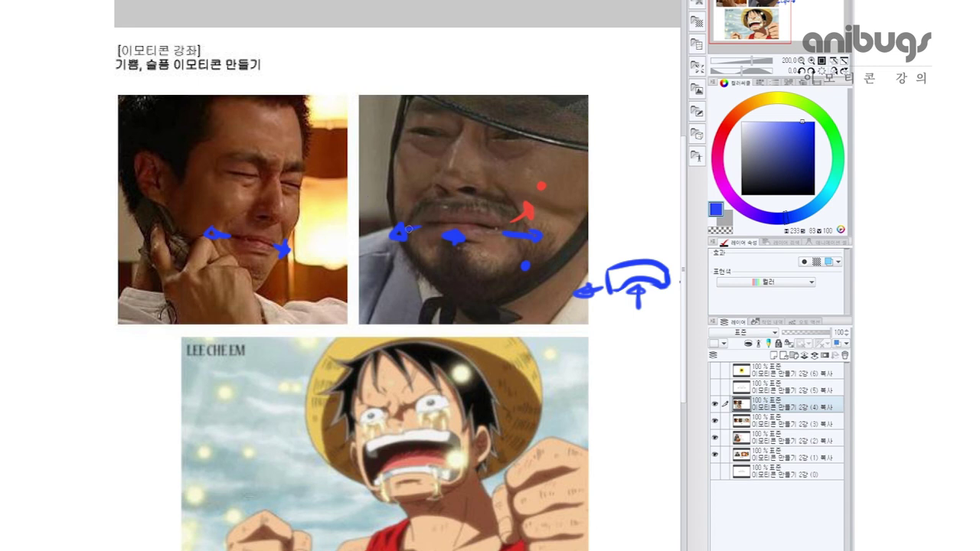
mouse_move(607, 111)
left_mouse_down()
mouse_move(624, 127)
mouse_move(615, 136)
left_mouse_up()
left_click_drag(611, 134, 625, 142)
mouse_move(227, 173)
left_mouse_down()
mouse_move(259, 175)
mouse_move(248, 185)
mouse_move(297, 193)
left_mouse_up()
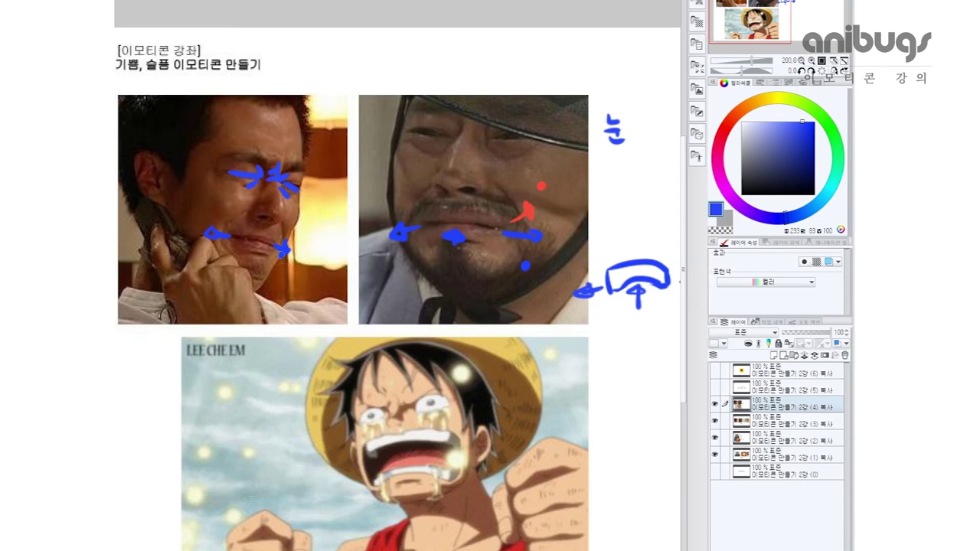
mouse_move(466, 103)
left_mouse_down()
mouse_move(462, 117)
mouse_move(485, 118)
left_mouse_up()
- Write the blue note 눈 입 beneath the sketched mouth with its outward arrows
left_click_drag(493, 203, 343, 87)
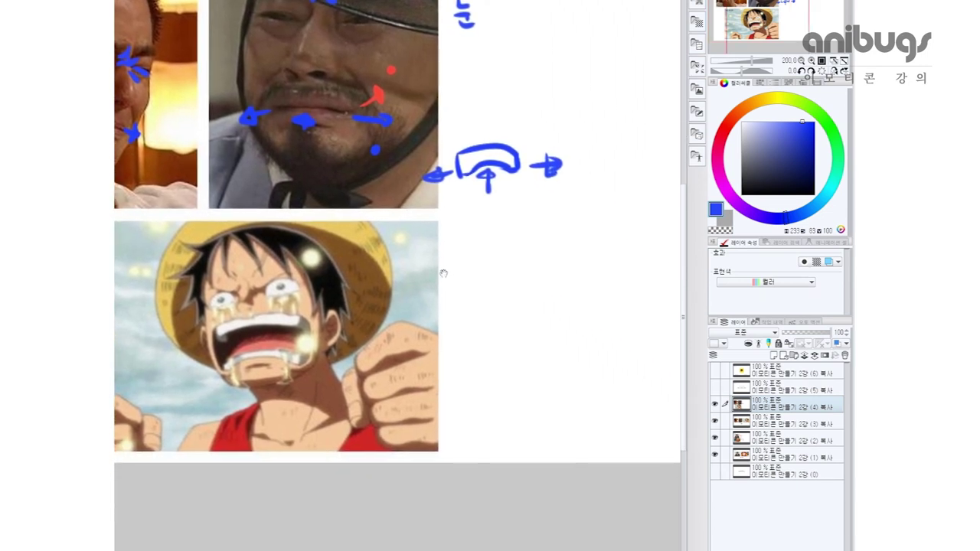
left_click_drag(461, 216, 480, 227)
left_click_drag(471, 228, 481, 242)
left_click_drag(518, 216, 530, 234)
left_click_drag(518, 230, 534, 243)
- Draw an oval head outline in dark grey beneath the 눈 입 note
left_click_drag(561, 291, 501, 257)
mouse_move(529, 187)
left_mouse_down()
mouse_move(504, 247)
mouse_move(499, 236)
mouse_move(479, 269)
mouse_move(491, 237)
mouse_move(512, 273)
left_mouse_up()
left_click(479, 269)
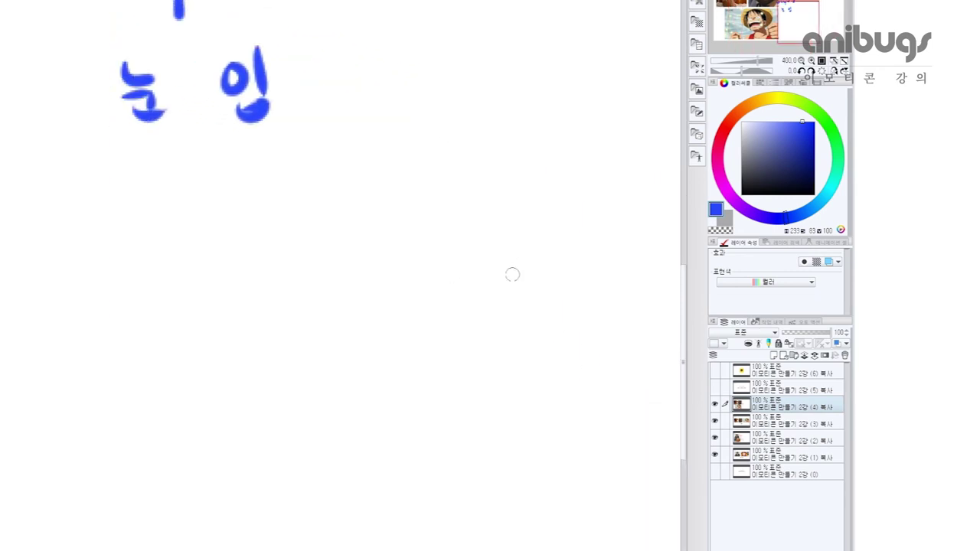
left_click(741, 172)
mouse_move(201, 182)
left_mouse_down()
mouse_move(161, 294)
mouse_move(179, 331)
left_mouse_up()
mouse_move(178, 197)
left_mouse_down()
mouse_move(302, 284)
mouse_move(300, 305)
left_mouse_up()
left_click_drag(181, 329, 300, 303)
- Give the oval head slanted sad brows, squeezed eyes, a wide crying mouth and tear streaks down both cheeks
mouse_move(194, 243)
left_mouse_down()
mouse_move(239, 230)
mouse_move(279, 248)
mouse_move(228, 260)
left_mouse_up()
left_click_drag(250, 262, 272, 255)
mouse_move(220, 280)
left_mouse_down()
mouse_move(196, 321)
mouse_move(242, 321)
mouse_move(268, 293)
mouse_move(236, 320)
left_mouse_up()
mouse_move(219, 259)
left_mouse_down()
mouse_move(201, 247)
mouse_move(208, 259)
mouse_move(175, 299)
left_mouse_up()
mouse_move(282, 251)
left_mouse_down()
mouse_move(264, 262)
mouse_move(275, 314)
mouse_move(285, 314)
left_mouse_up()
left_click_drag(205, 262, 176, 304)
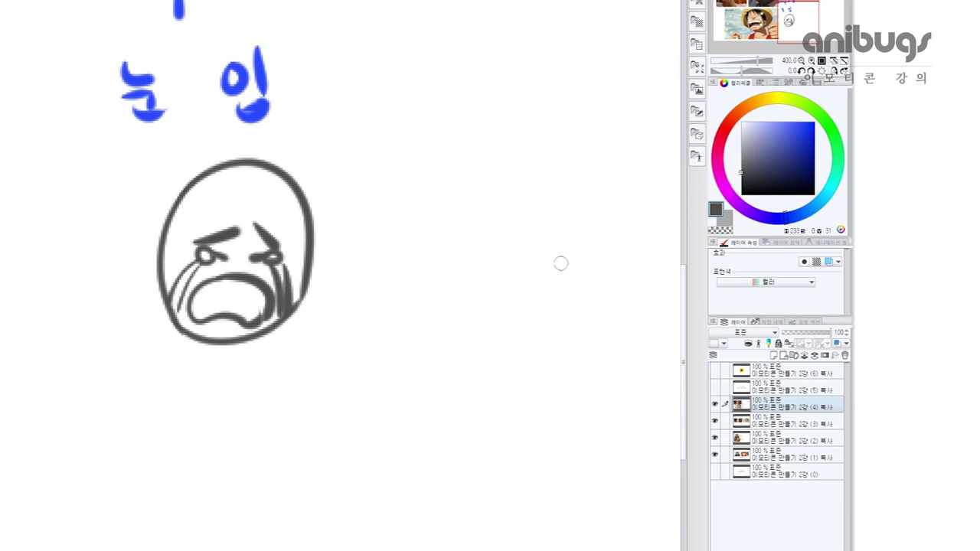
- Sketch a large, bottom-heavy rounded head beside the oval face, with curved vertical and horizontal guidelines
mouse_move(518, 170)
left_mouse_down()
mouse_move(380, 226)
mouse_move(365, 252)
mouse_move(357, 416)
mouse_move(460, 433)
left_mouse_up()
mouse_move(510, 169)
left_mouse_down()
mouse_move(590, 193)
mouse_move(642, 272)
mouse_move(658, 383)
mouse_move(619, 434)
left_mouse_up()
mouse_move(422, 431)
left_mouse_down()
mouse_move(573, 440)
mouse_move(628, 418)
left_mouse_up()
mouse_move(508, 172)
left_mouse_down()
mouse_move(438, 372)
mouse_move(441, 420)
left_mouse_up()
mouse_move(371, 247)
left_mouse_down()
mouse_move(496, 217)
mouse_move(601, 256)
left_mouse_up()
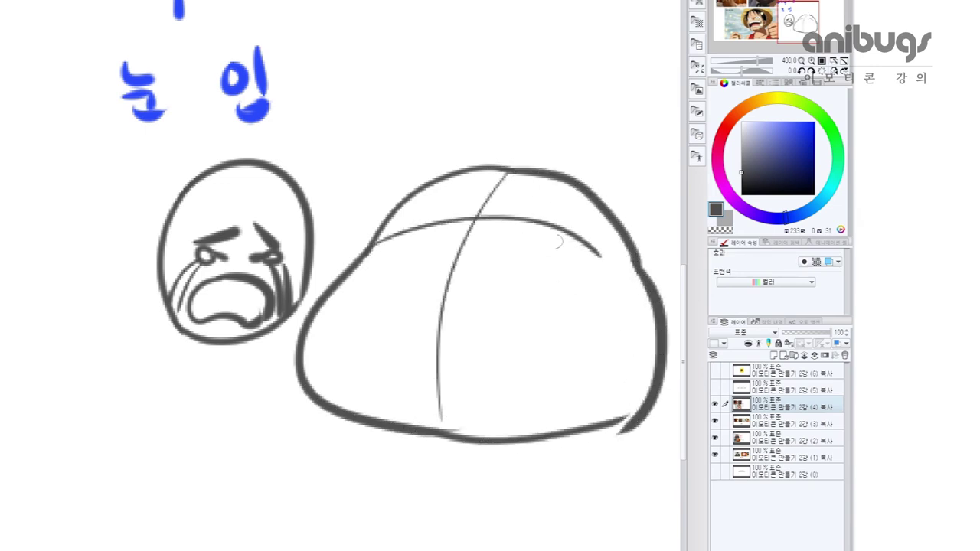
- Draw a wide crying mouth with an arched lower edge, furrowed brows and tightly shut eyes on the large head
mouse_move(460, 242)
left_mouse_down()
mouse_move(394, 252)
mouse_move(432, 304)
mouse_move(461, 292)
left_mouse_up()
left_click_drag(452, 243, 527, 305)
mouse_move(462, 293)
left_mouse_down()
mouse_move(508, 319)
mouse_move(527, 304)
left_mouse_up()
left_click_drag(425, 204, 474, 225)
mouse_move(531, 205)
left_mouse_down()
mouse_move(481, 216)
mouse_move(487, 226)
left_mouse_up()
left_click_drag(421, 219, 452, 227)
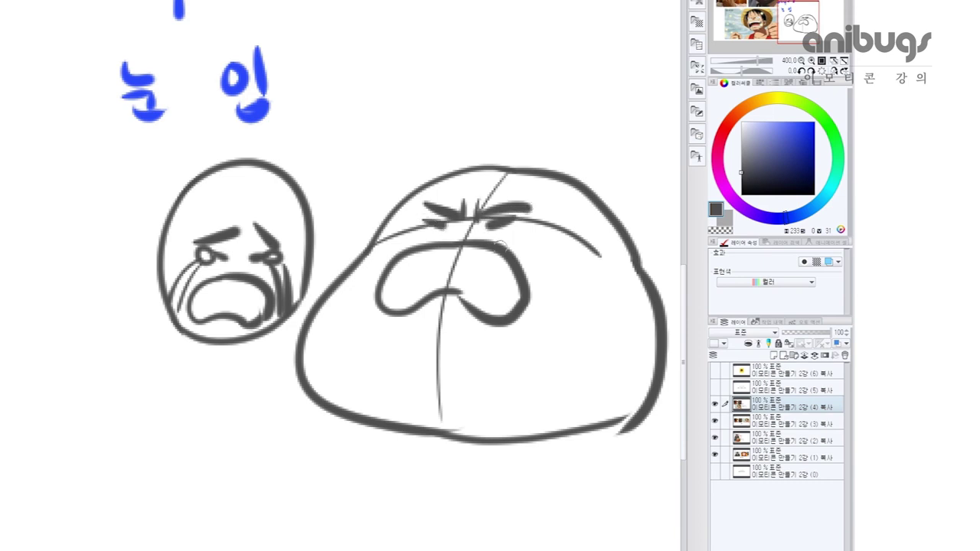
left_click_drag(417, 302, 381, 306)
left_click_drag(466, 307, 514, 314)
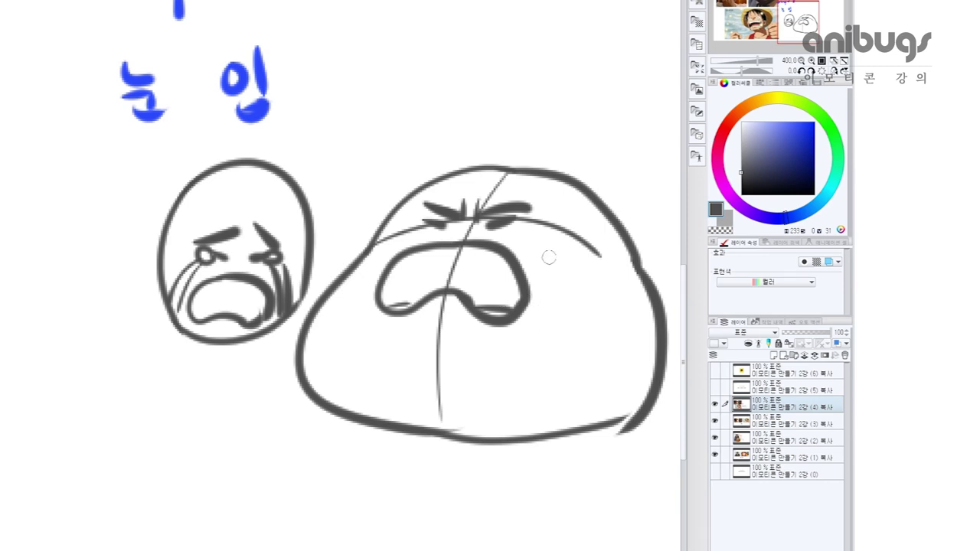
- Add light blue streams of tears running from both eyes to the base of the large head
scroll(422, 315, "down", 4)
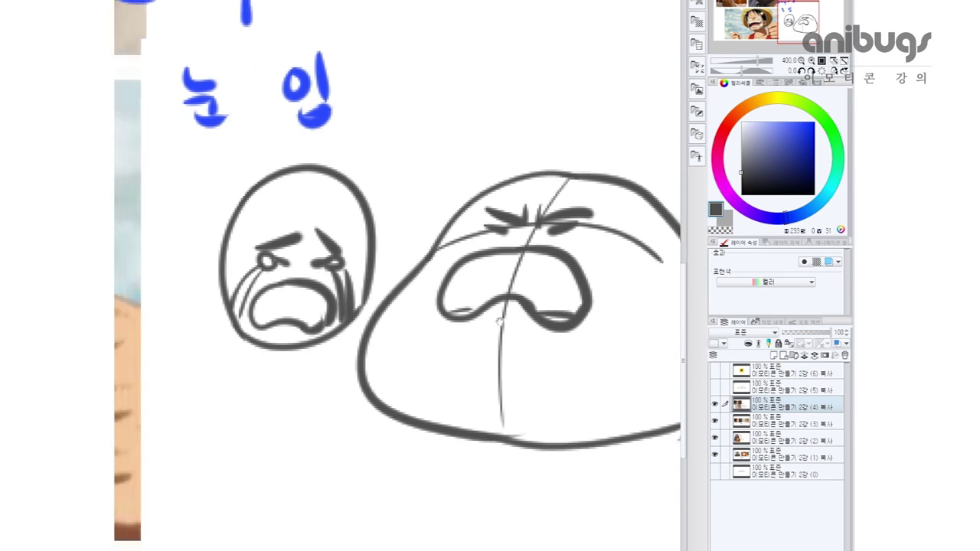
scroll(505, 336, "up", 2)
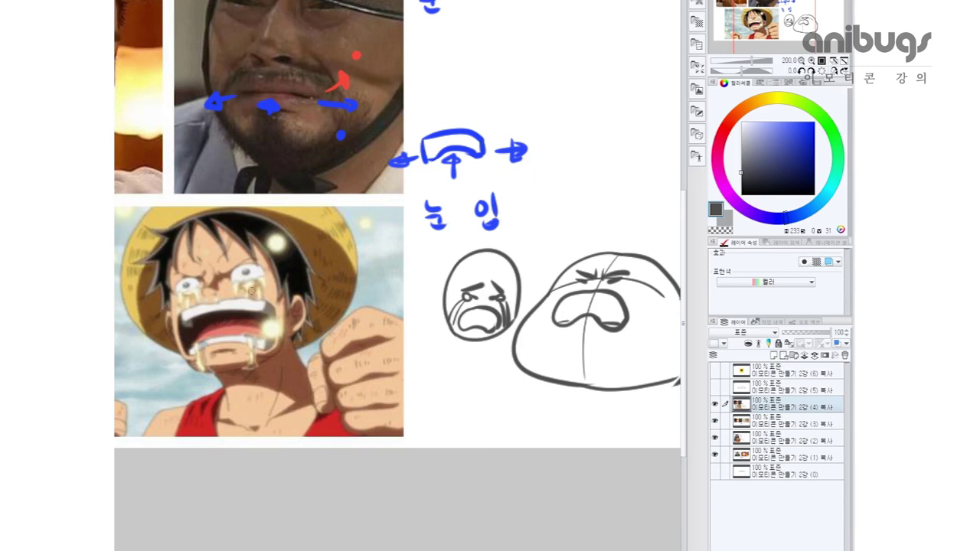
left_click(782, 122)
mouse_move(628, 279)
left_mouse_down()
mouse_move(613, 292)
mouse_move(632, 285)
mouse_move(639, 336)
mouse_move(626, 385)
left_mouse_up()
mouse_move(579, 279)
left_mouse_down()
mouse_move(548, 299)
mouse_move(522, 368)
left_mouse_up()
mouse_move(553, 321)
left_mouse_down()
mouse_move(541, 363)
mouse_move(512, 371)
mouse_move(545, 381)
left_mouse_up()
left_click_drag(640, 370, 622, 384)
left_click_drag(568, 367, 494, 357)
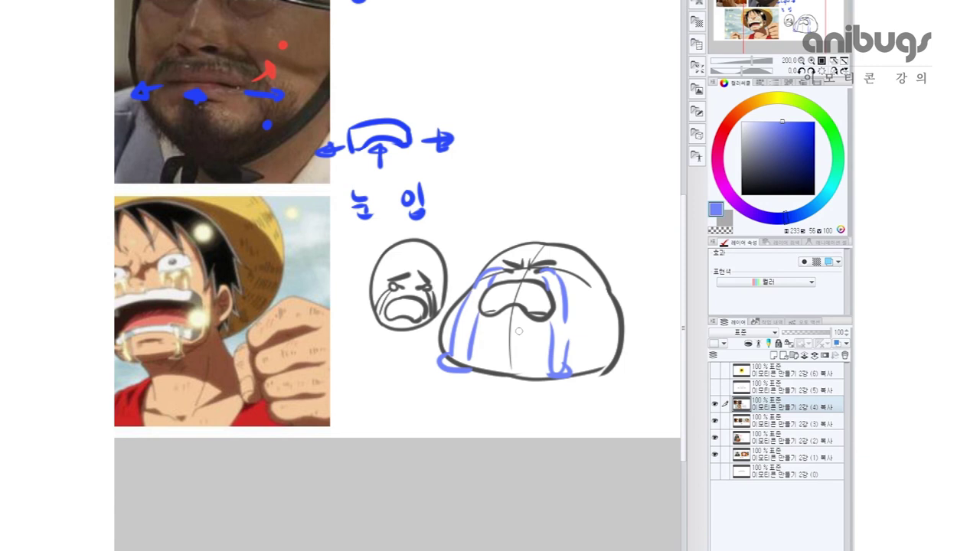
- Show the layer 이모티콘 만들기 2강 (5) 복사 with the expression, gesture and effect text
left_click(714, 387)
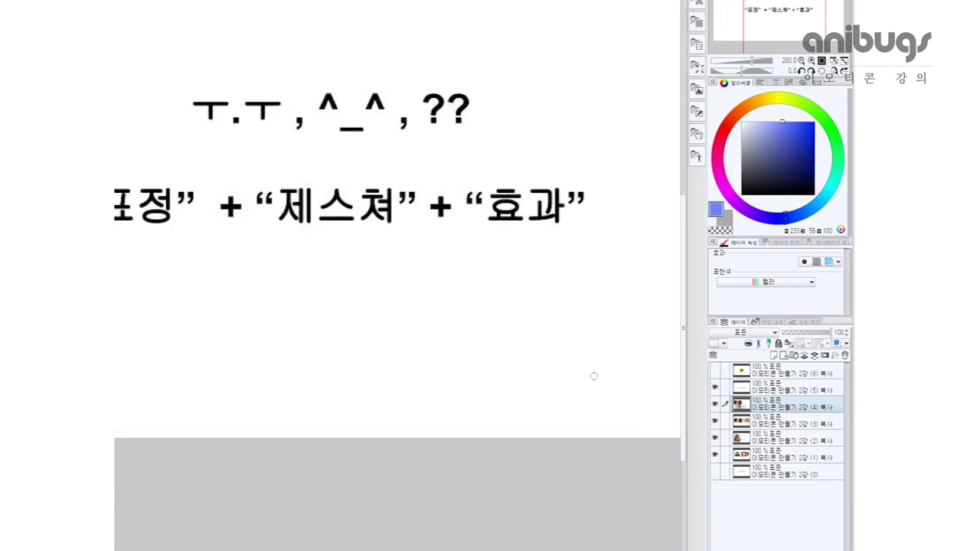
scroll(593, 376, "down", 3)
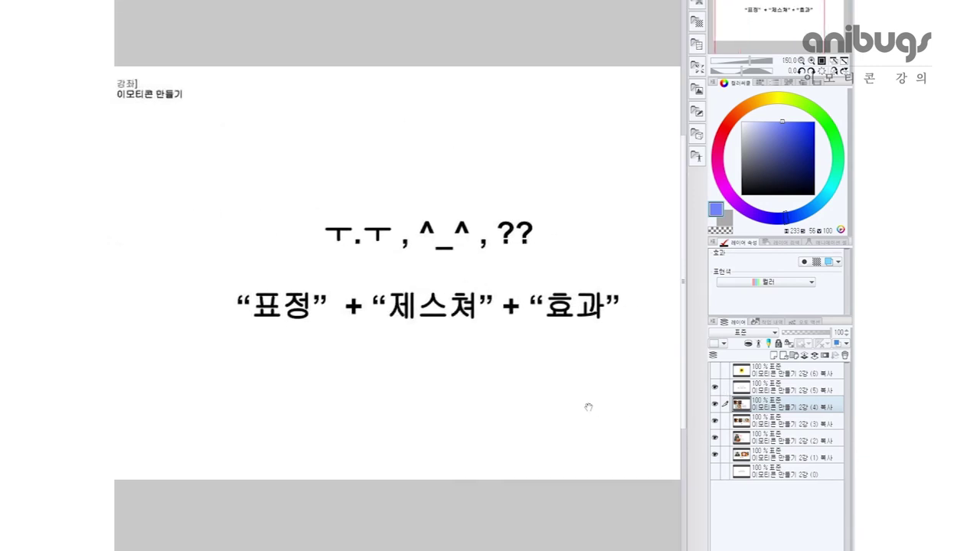
left_click_drag(588, 407, 567, 401)
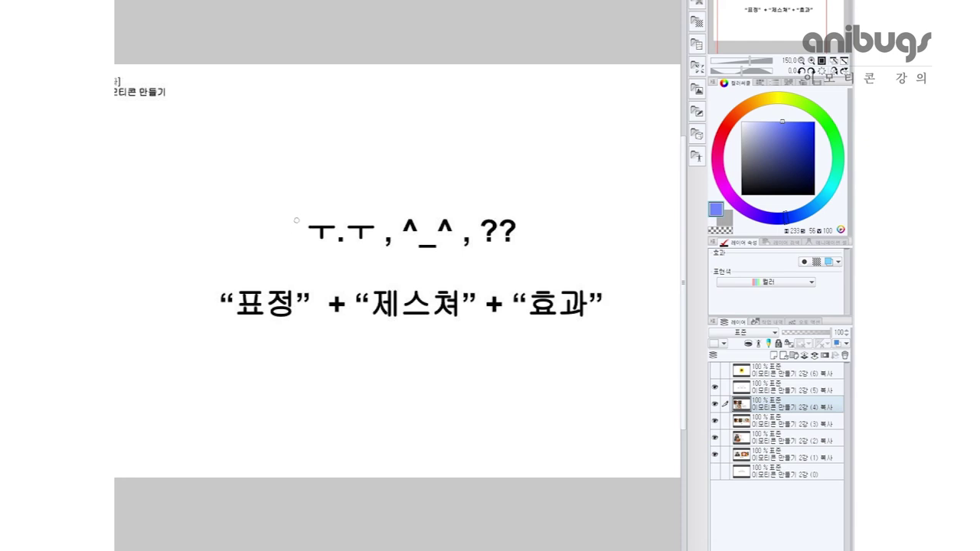
- On layer (5), put light blue quotation marks around the text ㅜ.ㅜ , ^_^ , ?? and underline it
left_click(771, 389)
left_click_drag(286, 222, 295, 215)
left_click_drag(524, 217, 534, 211)
left_click_drag(316, 256, 520, 258)
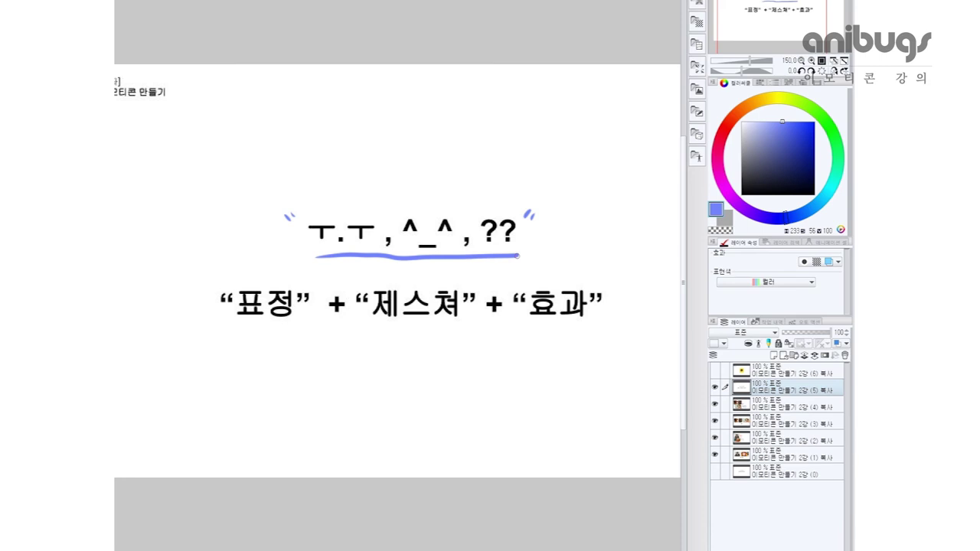
- Bracket the word 표정 and draw double wavy underlines beneath 제스쳐 and 효과
left_click_drag(239, 287, 236, 317)
left_click_drag(308, 282, 304, 312)
left_click_drag(369, 320, 460, 322)
left_click_drag(527, 322, 591, 320)
left_click_drag(371, 335, 453, 337)
left_click_drag(524, 331, 589, 326)
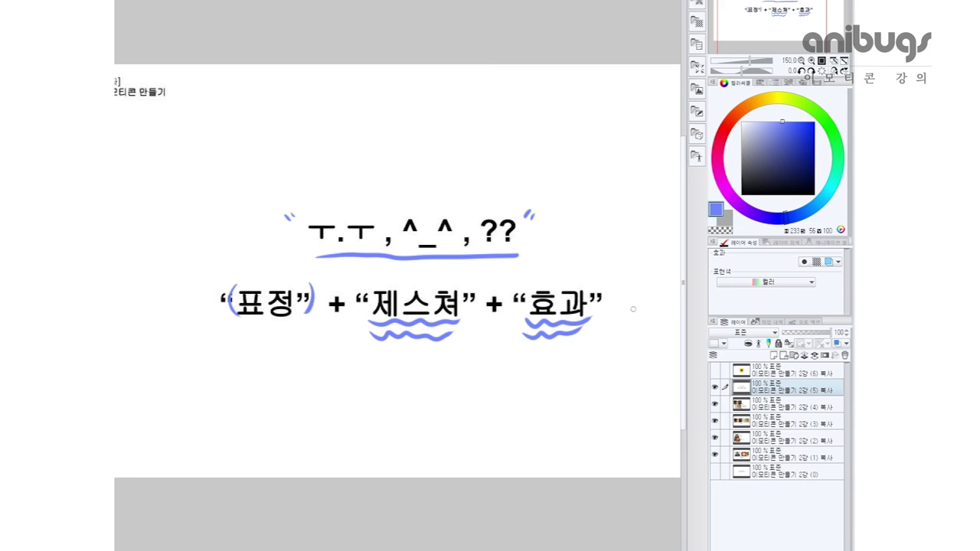
- Draw a light blue square frame in the empty area beside the ㅜ.ㅜ , ^_^ , ?? line
left_click_drag(587, 289, 501, 288)
mouse_move(506, 158)
left_mouse_down()
mouse_move(506, 247)
mouse_move(508, 155)
mouse_move(606, 161)
mouse_move(602, 251)
left_mouse_up()
left_click_drag(504, 253, 598, 249)
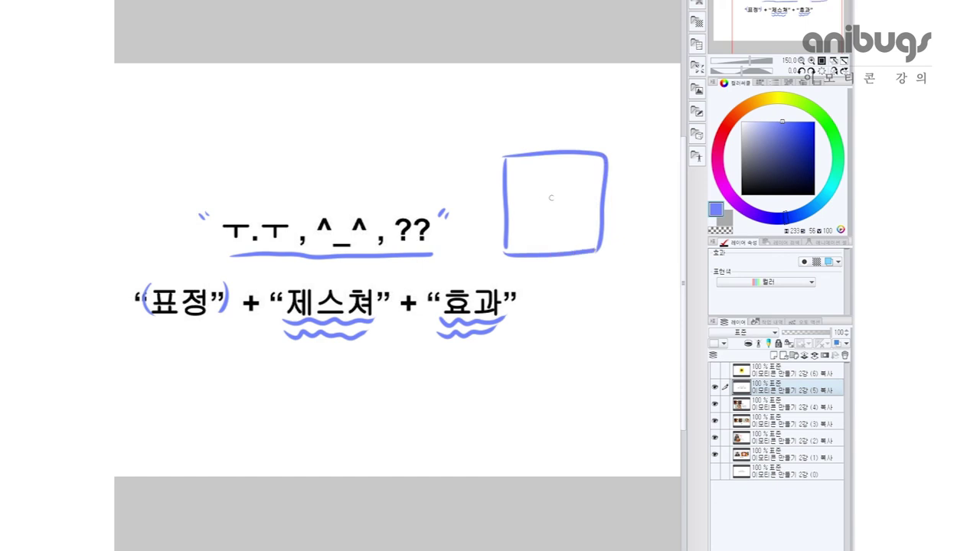
mouse_move(536, 193)
left_mouse_down()
mouse_move(541, 176)
mouse_move(561, 192)
left_mouse_up()
key("ctrl+z")
key("ctrl+z")
- Sketch a crying rounded head half submerged in wavy water inside the square frame
scroll(556, 197, "up", 3)
left_click_drag(504, 172, 433, 235)
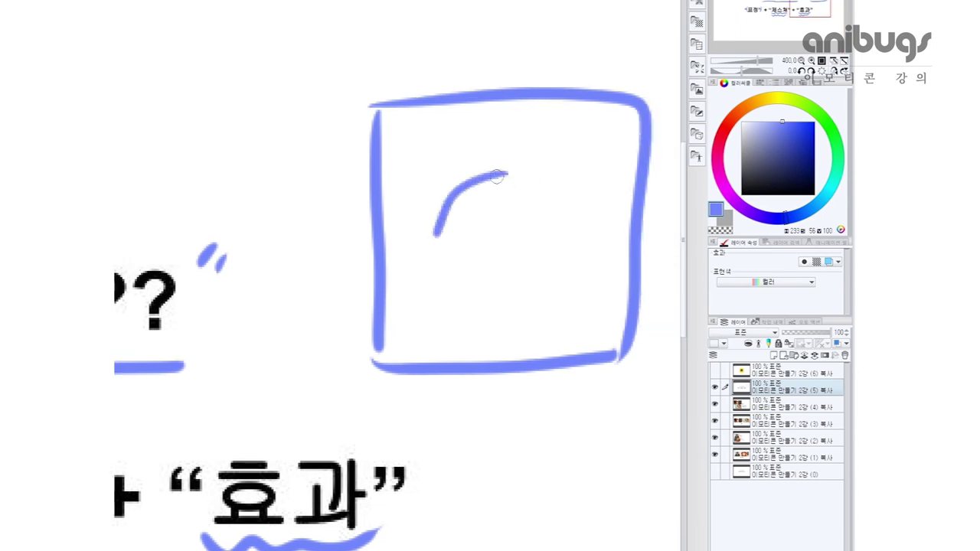
left_click_drag(496, 173, 581, 215)
mouse_move(478, 248)
left_mouse_down()
mouse_move(522, 227)
mouse_move(501, 206)
mouse_move(481, 209)
left_mouse_up()
left_click_drag(532, 192, 517, 200)
mouse_move(388, 243)
left_mouse_down()
mouse_move(460, 254)
mouse_move(541, 249)
mouse_move(612, 222)
left_mouse_up()
left_click_drag(390, 290, 602, 263)
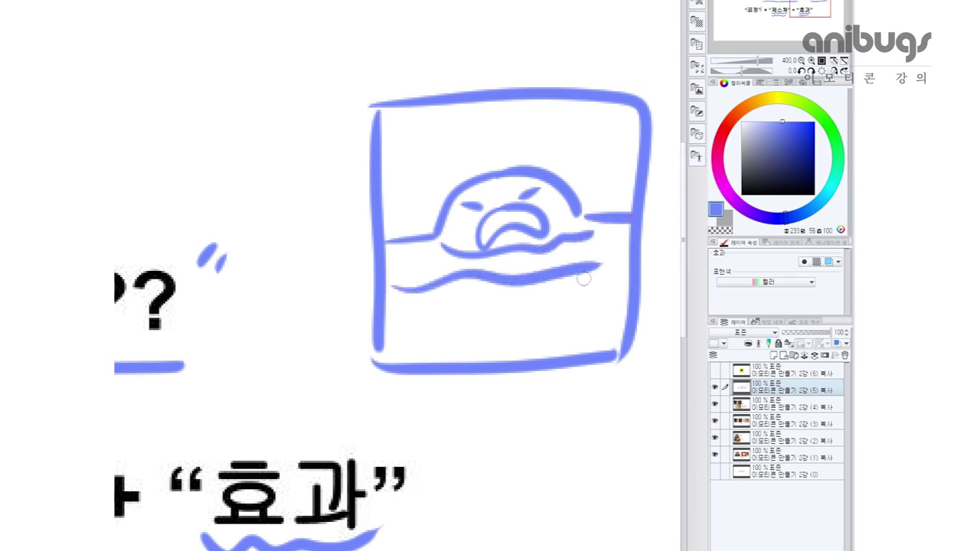
scroll(556, 319, "down", 4)
scroll(468, 313, "up", 2)
left_click_drag(468, 313, 491, 265)
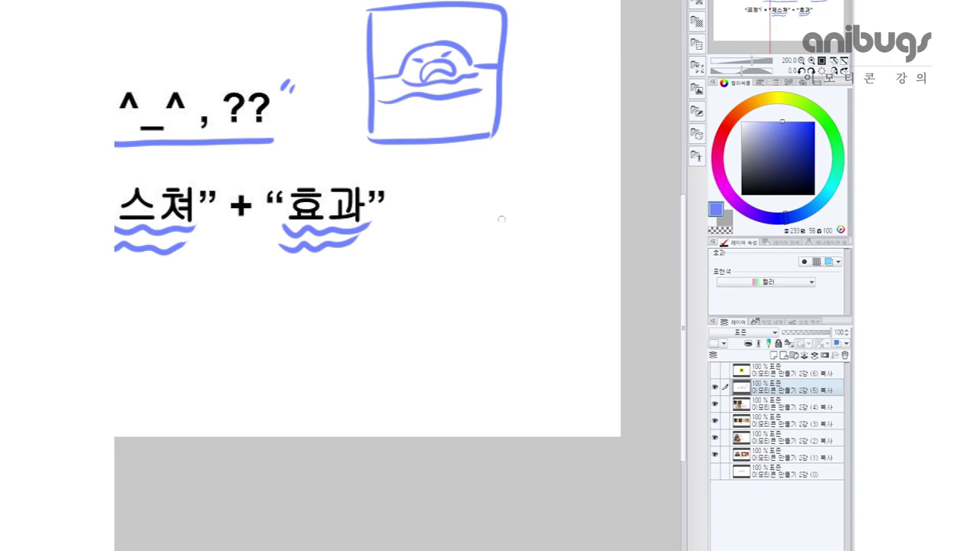